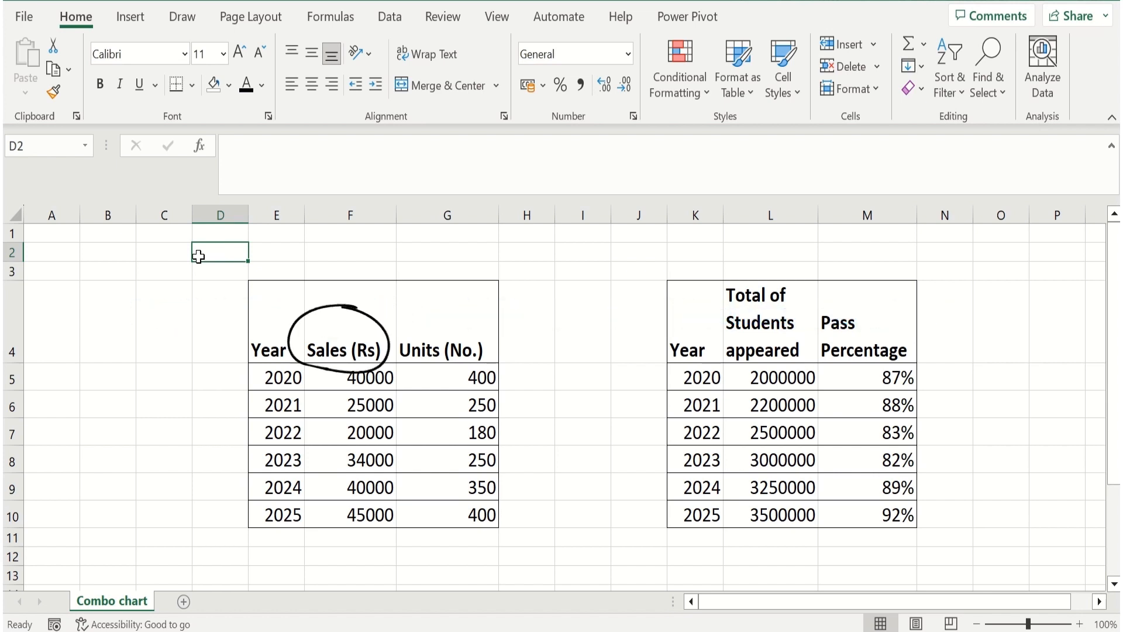
pyautogui.click(363, 347)
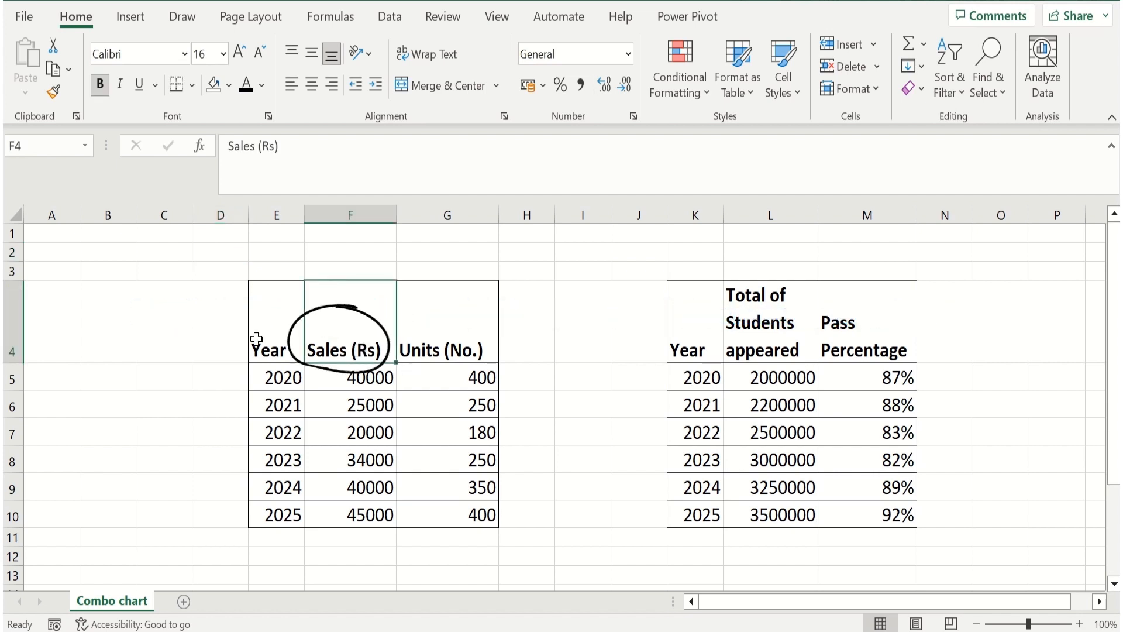
pyautogui.click(436, 351)
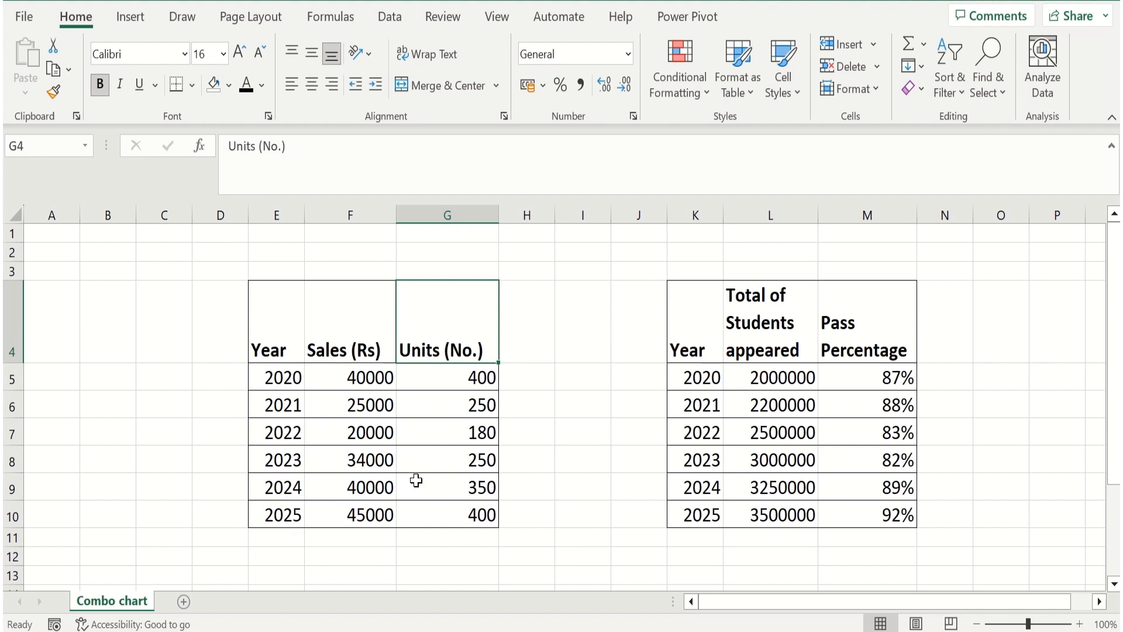
pyautogui.click(778, 339)
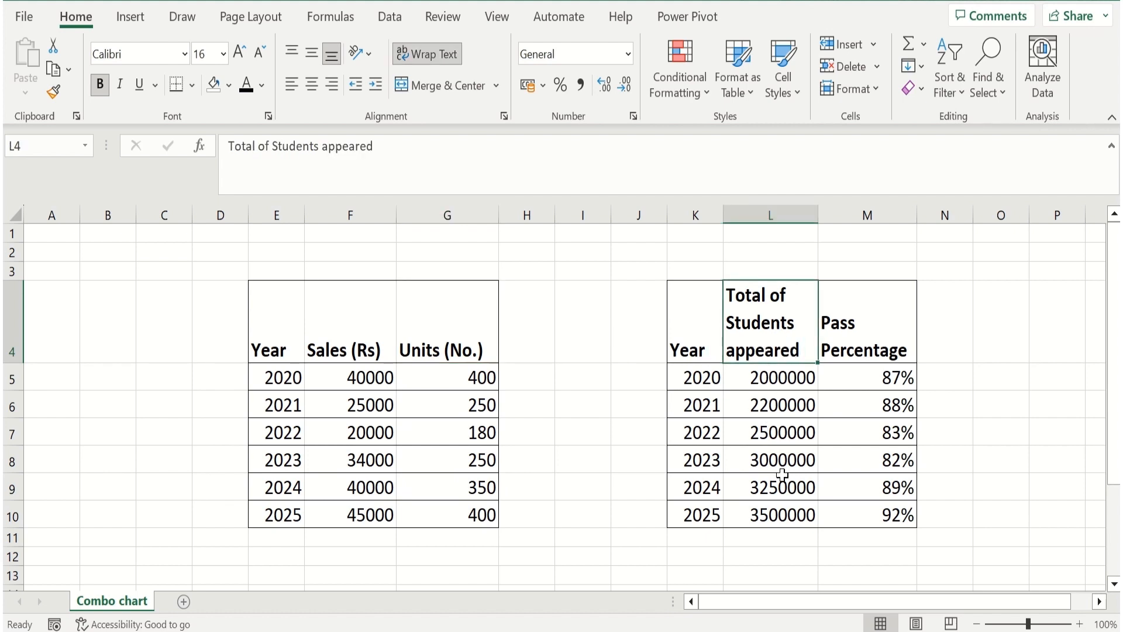
pyautogui.click(858, 344)
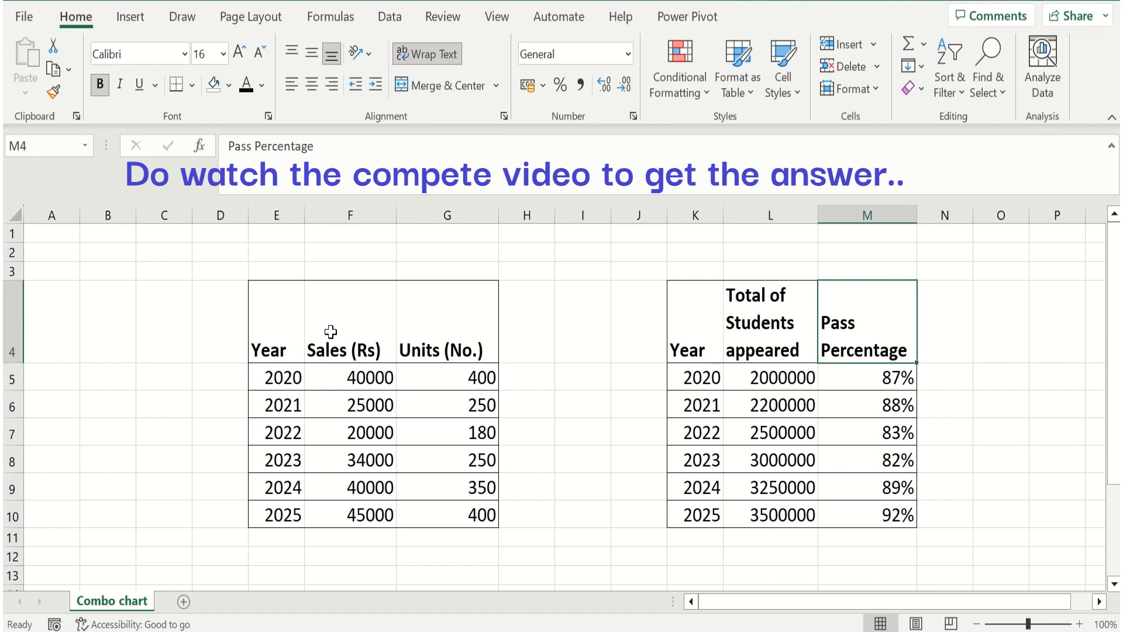
# Format the sales data in E4:G10 as a table with headers, using the light blue style in the first Medium row
pyautogui.moveTo(263, 331); pyautogui.dragTo(444, 514)
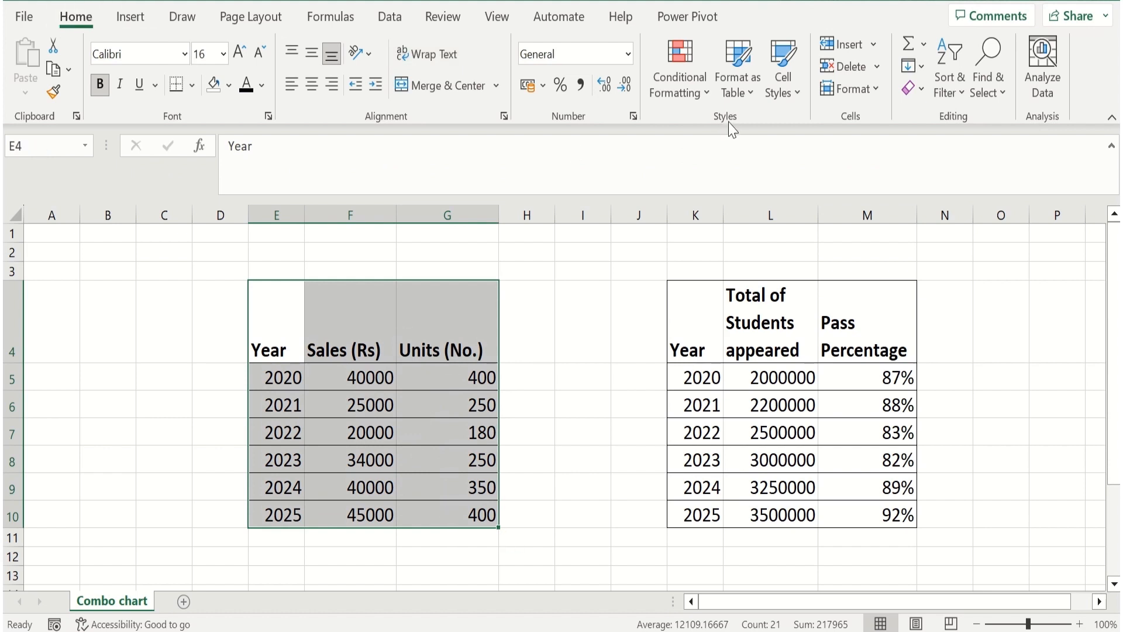
pyautogui.click(755, 97)
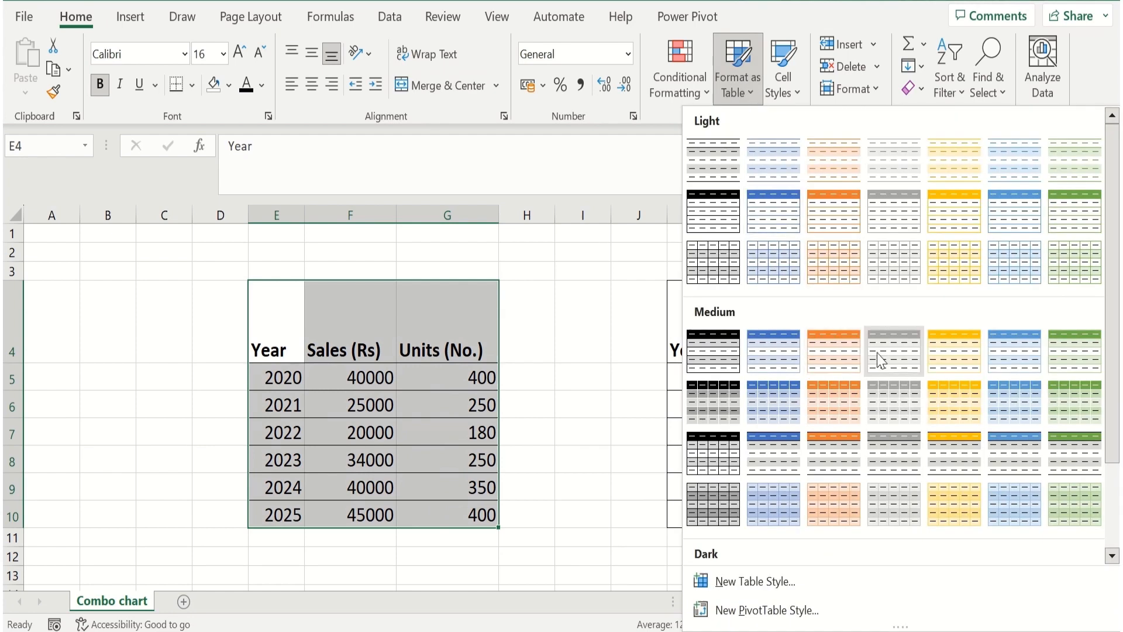
pyautogui.click(1006, 353)
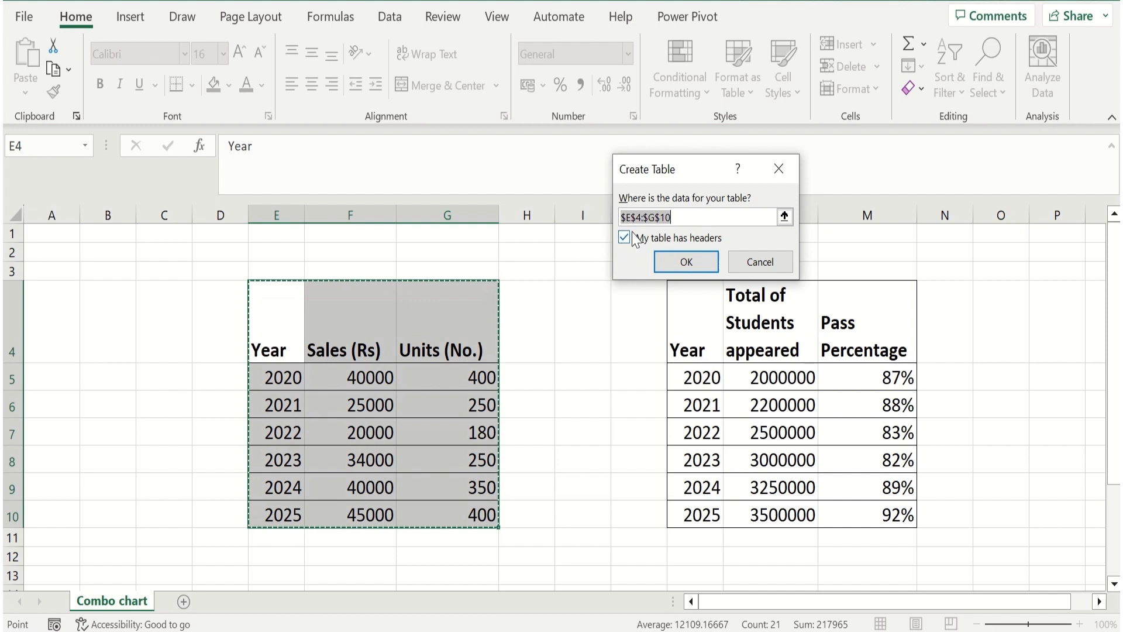
pyautogui.click(677, 263)
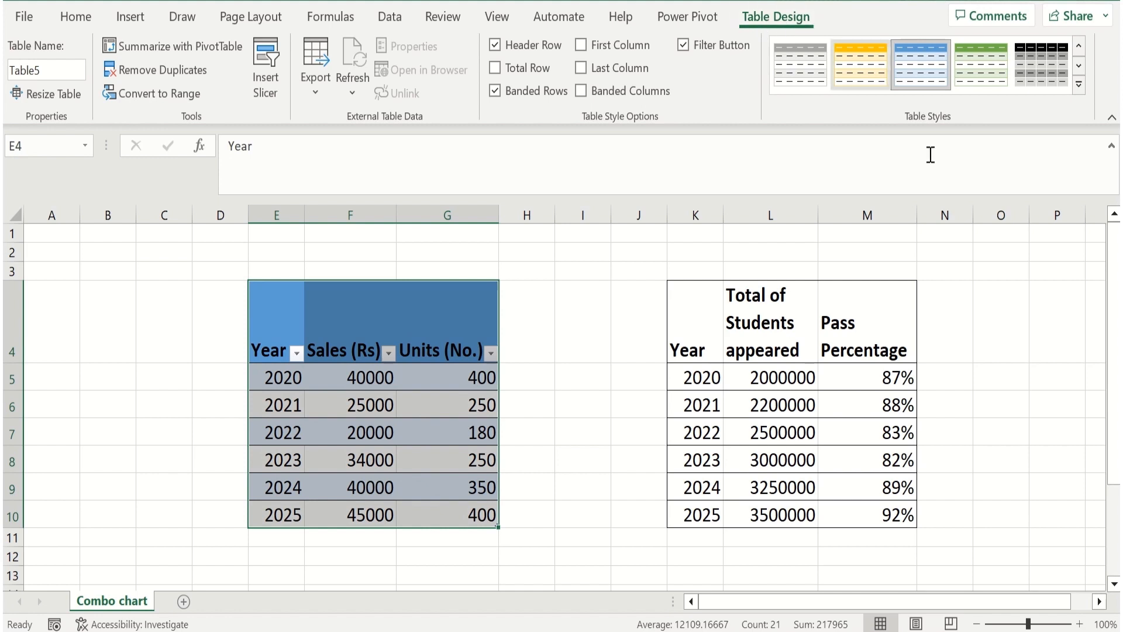
pyautogui.click(753, 376)
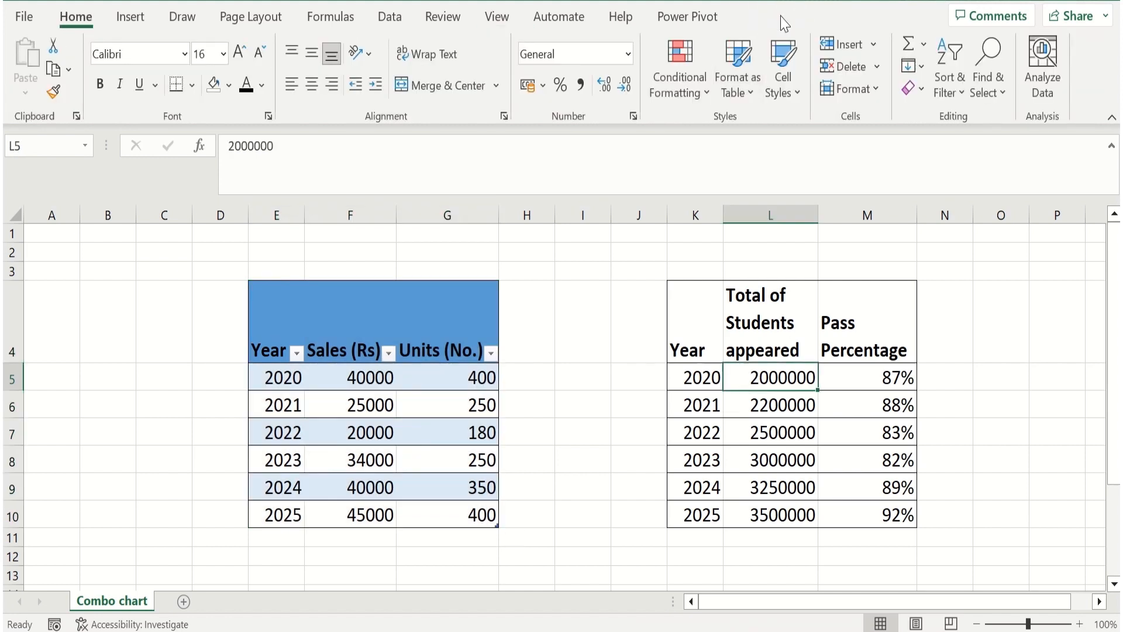
# Insert a clustered column and line combo chart from the sales table and place it directly beside that table
pyautogui.moveTo(267, 319); pyautogui.dragTo(433, 506)
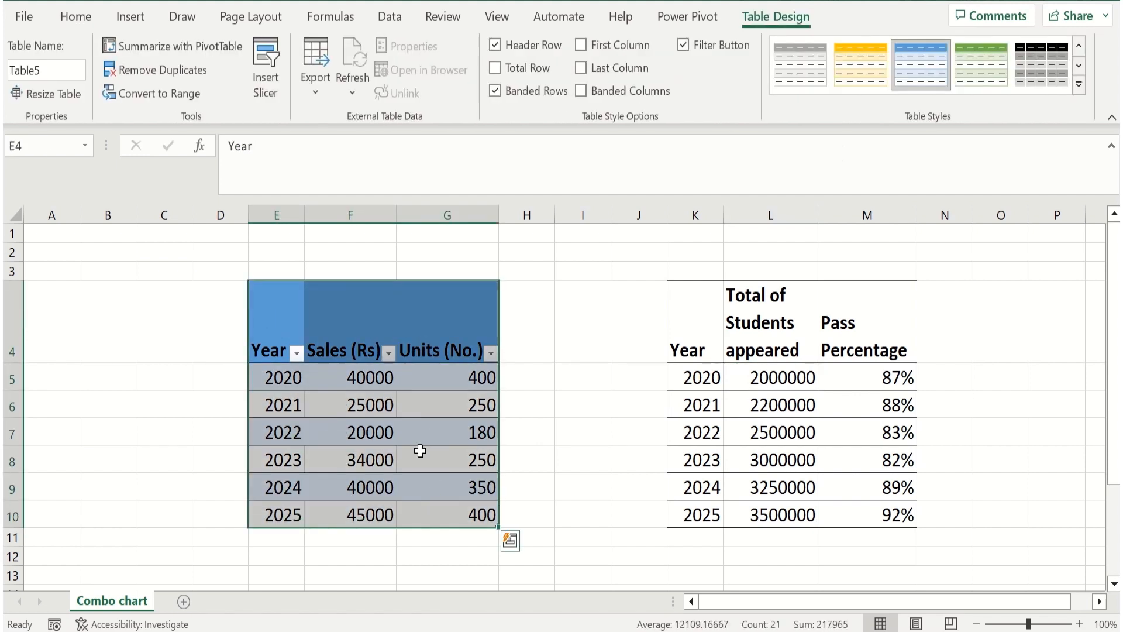
pyautogui.click(366, 379)
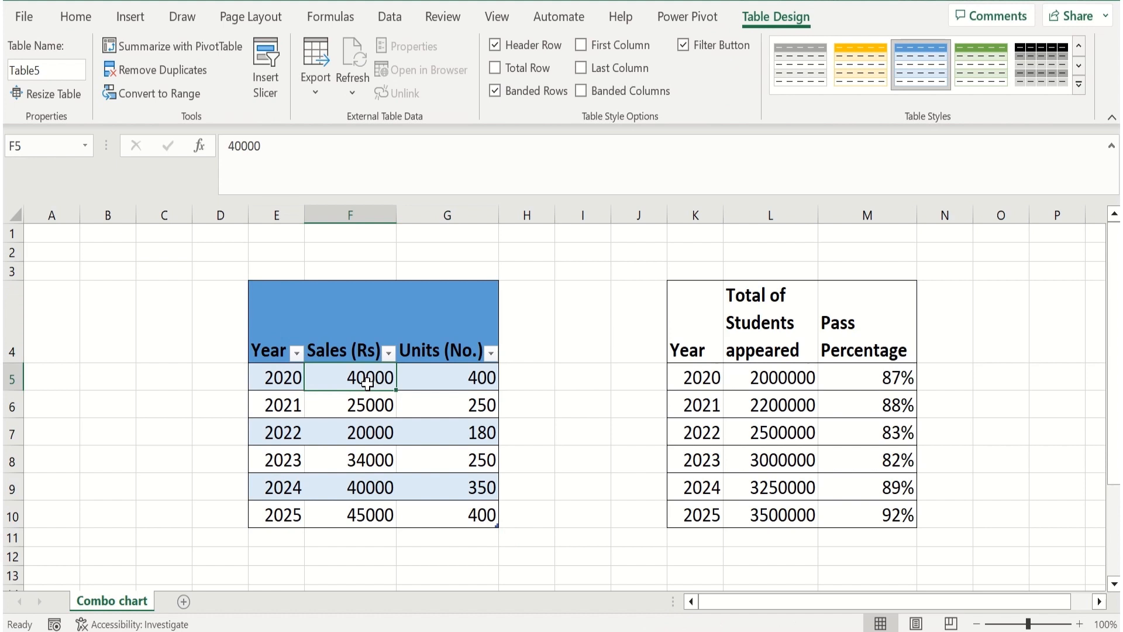
pyautogui.click(130, 16)
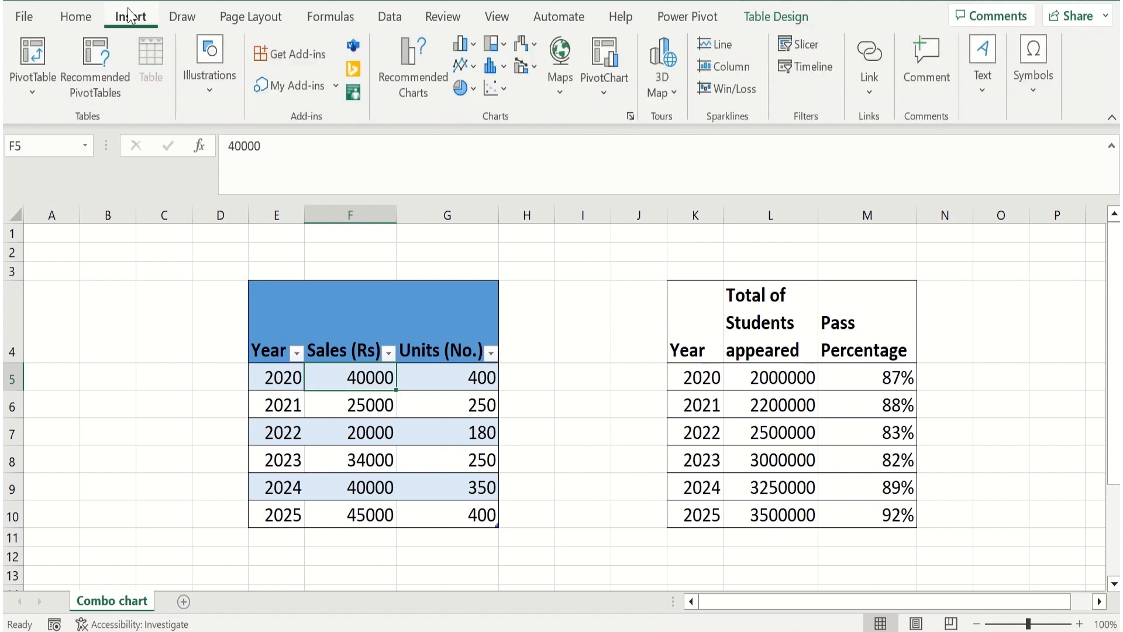
pyautogui.click(527, 67)
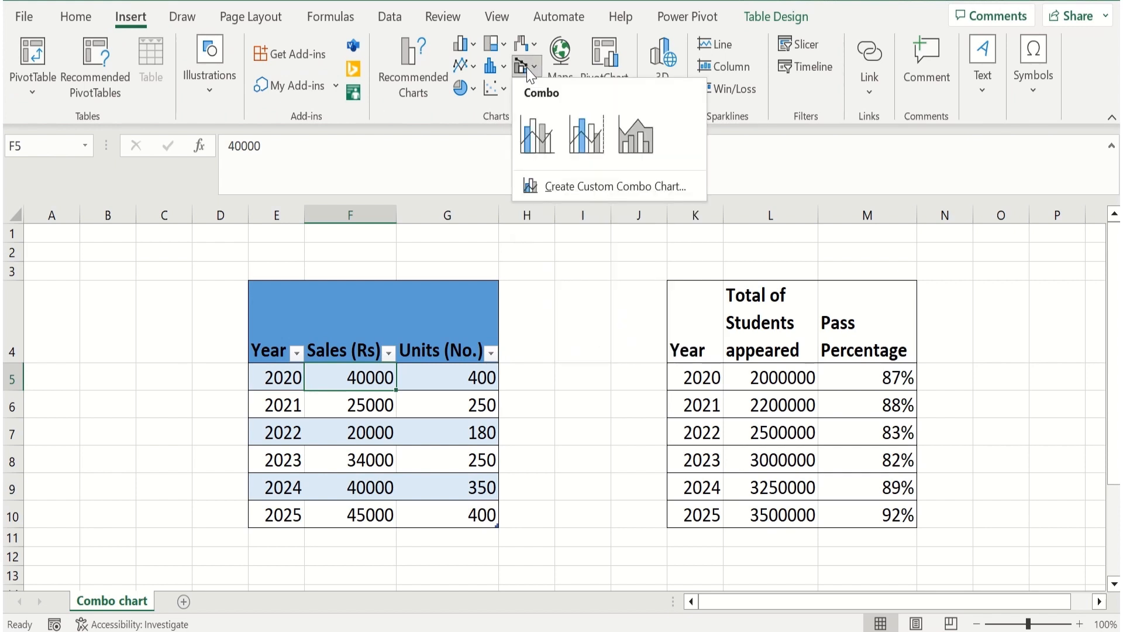
pyautogui.click(534, 140)
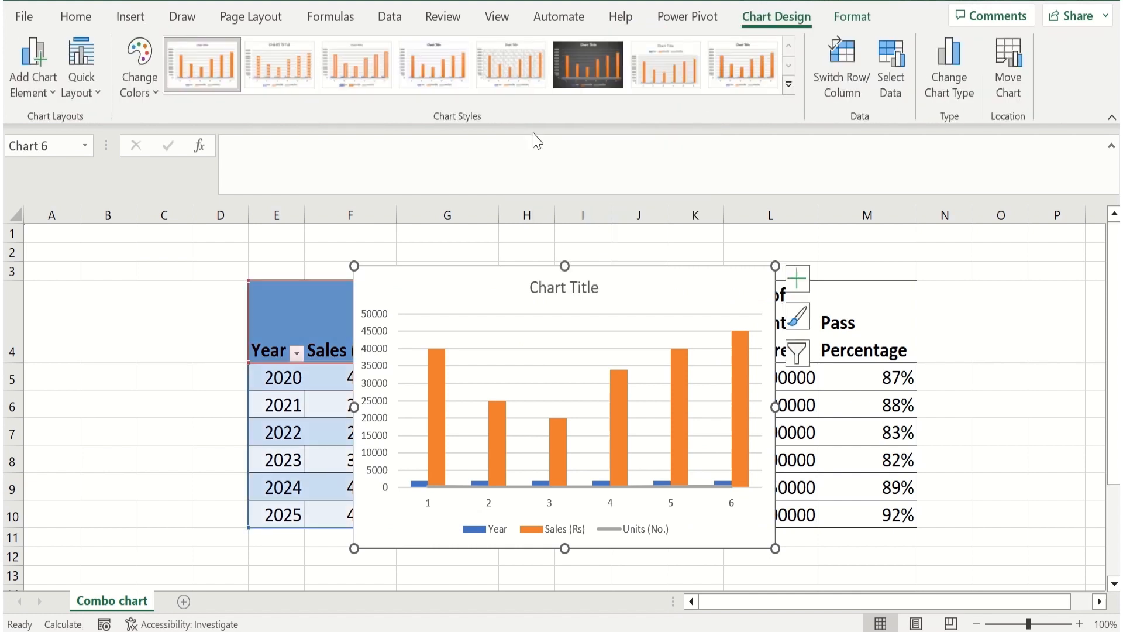
pyautogui.moveTo(646, 264); pyautogui.dragTo(773, 259)
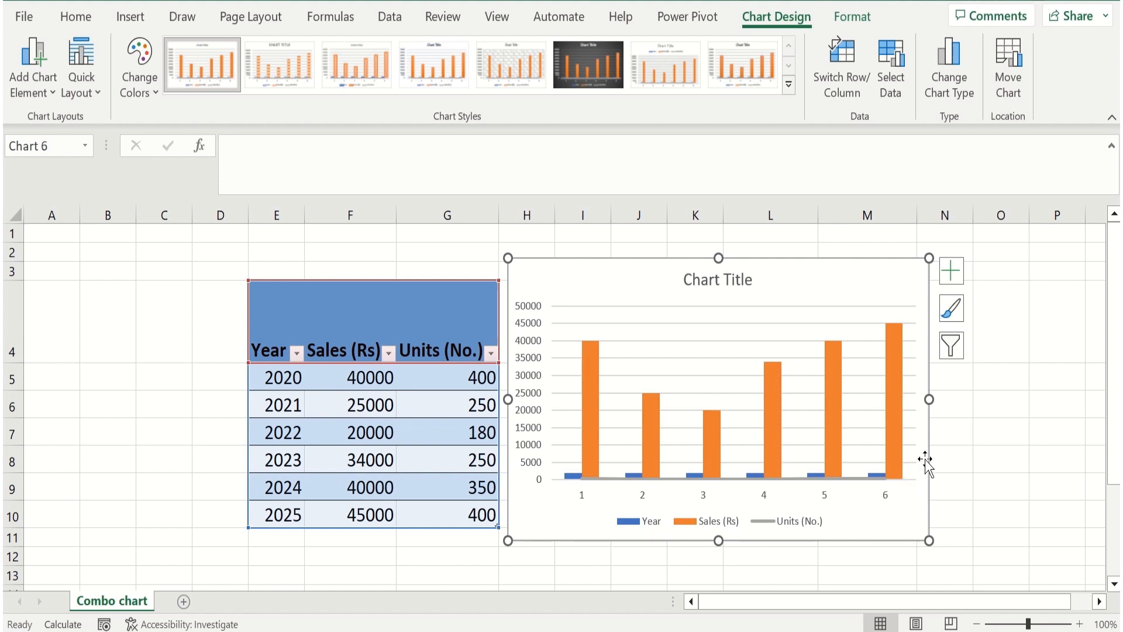
# Exclude the Year series from the chart data and use the years in E5:E10 as the horizontal axis labels
pyautogui.click(894, 69)
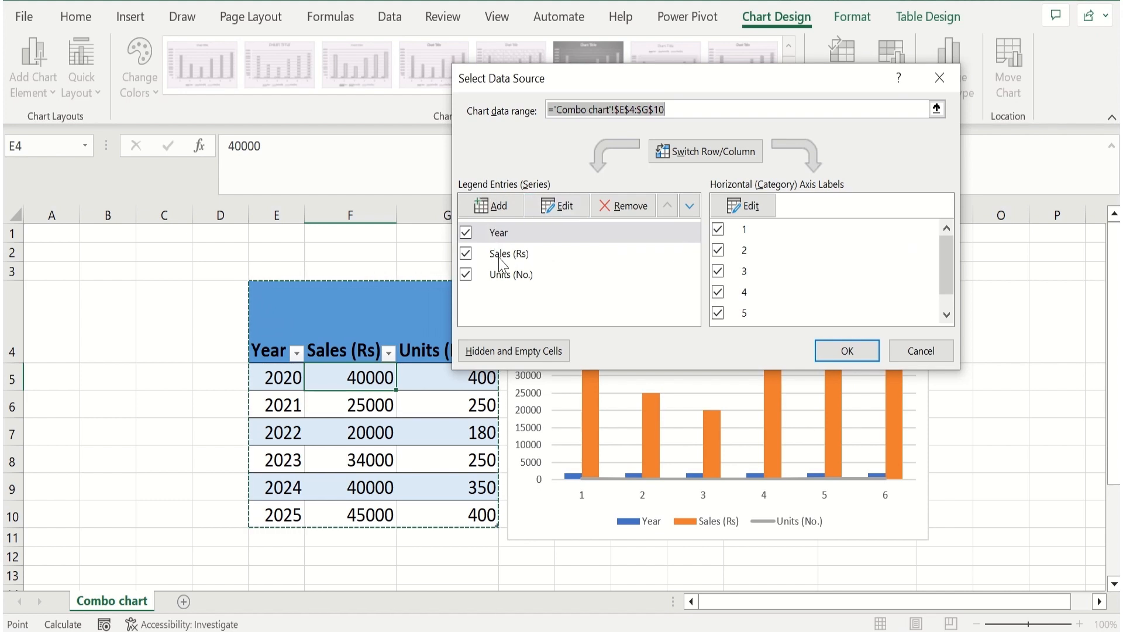
pyautogui.click(466, 233)
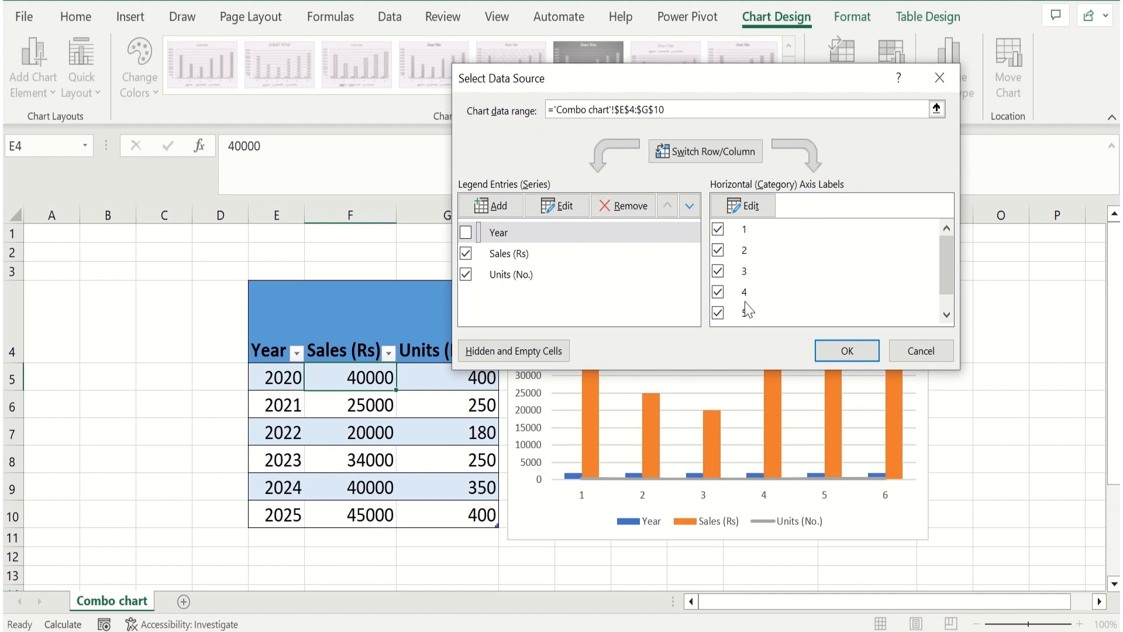
pyautogui.click(752, 206)
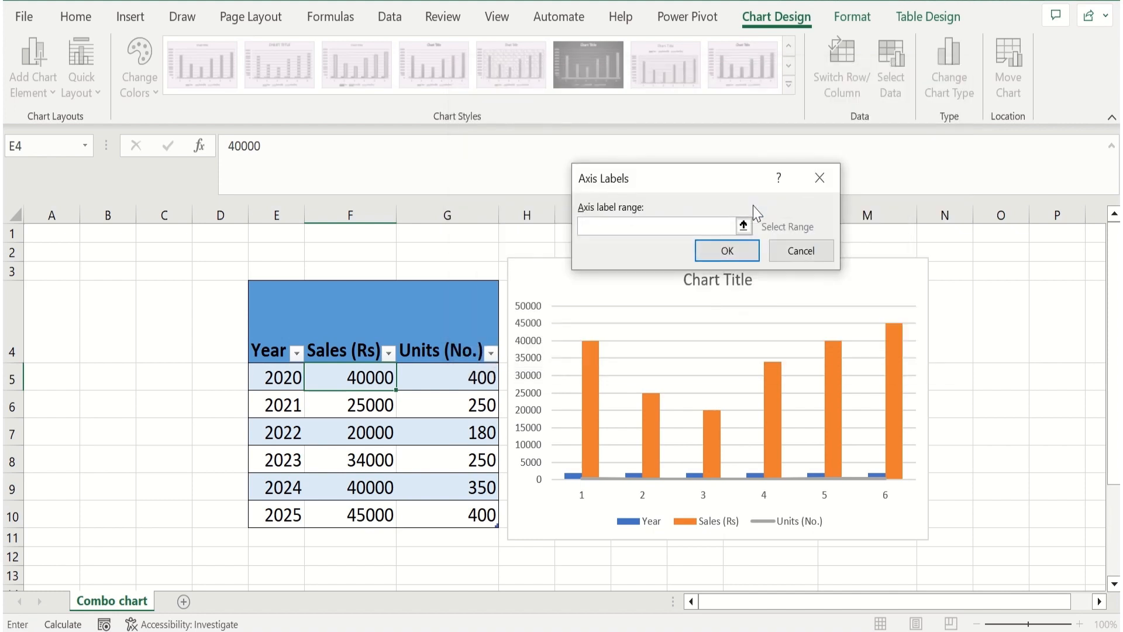
pyautogui.click(278, 379)
pyautogui.moveTo(277, 379); pyautogui.dragTo(283, 515)
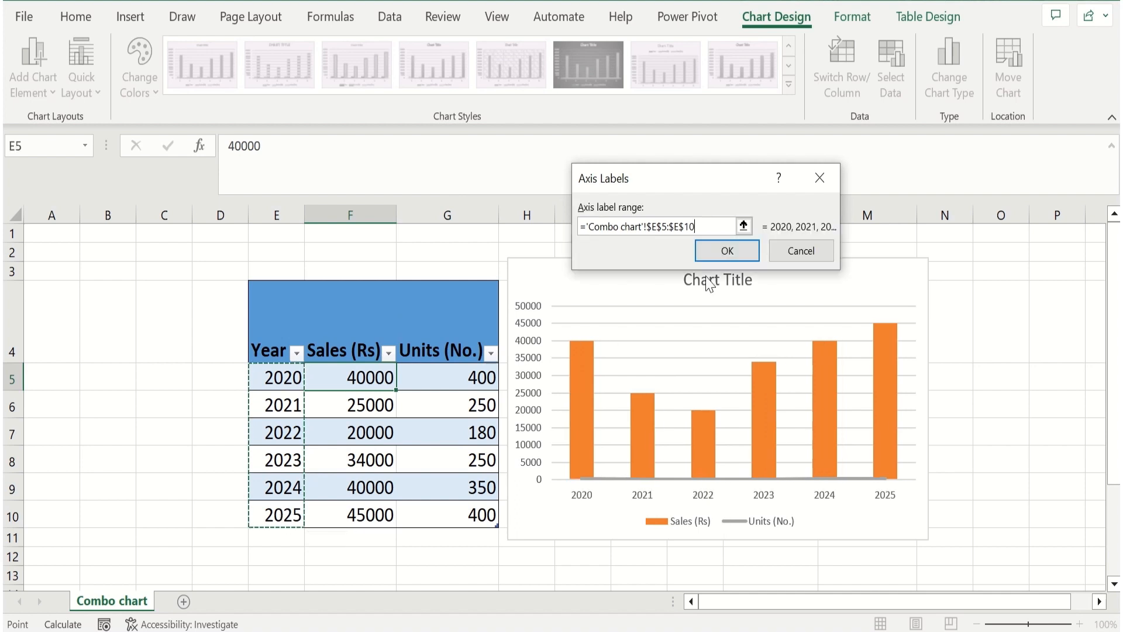
pyautogui.click(740, 253)
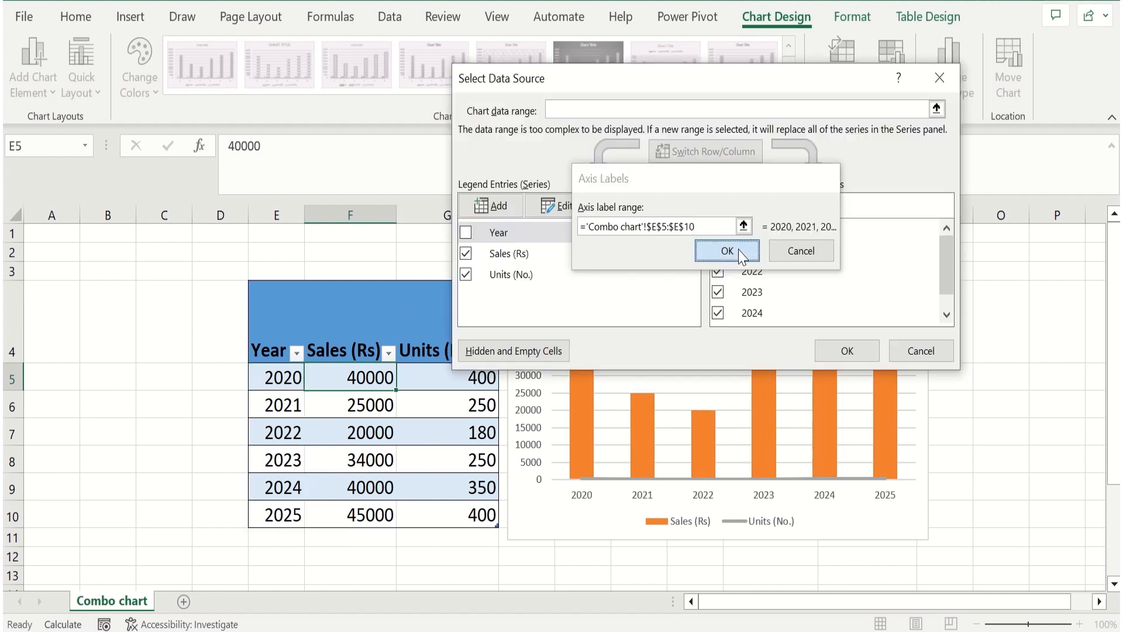
pyautogui.click(848, 351)
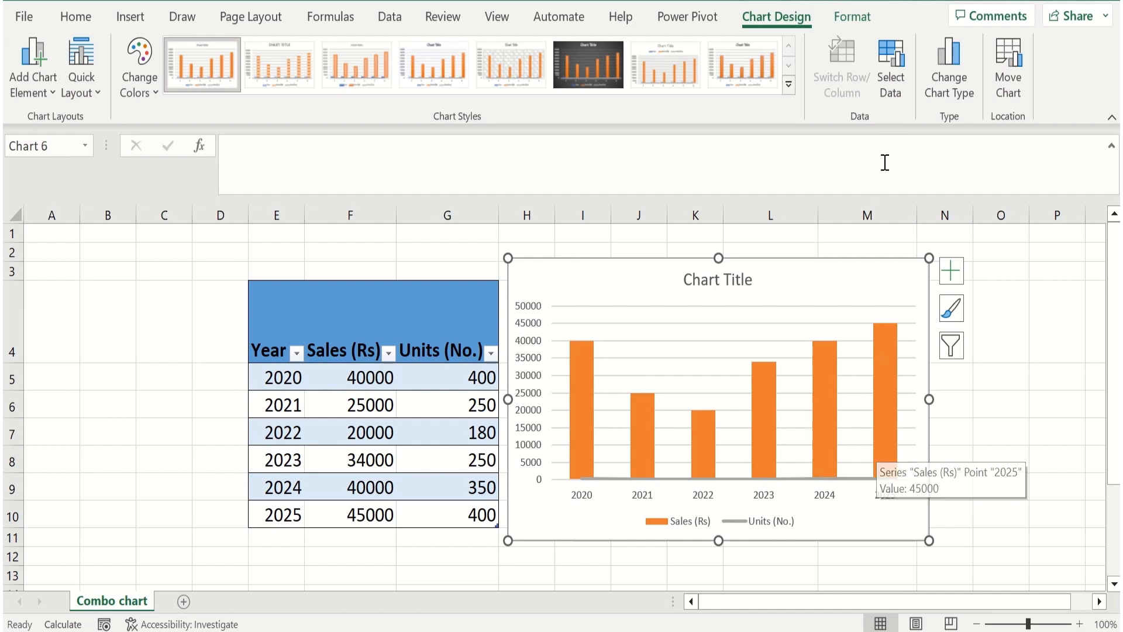
# Plot the Units (No.) line series of the combo chart on the secondary axis
pyautogui.click(946, 85)
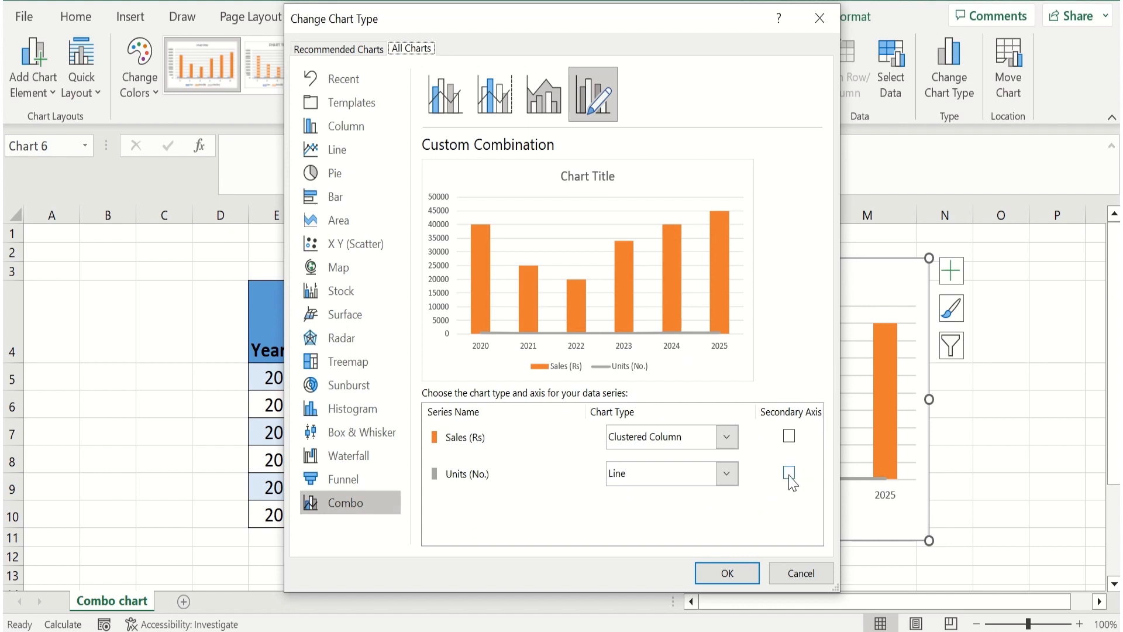
pyautogui.click(788, 473)
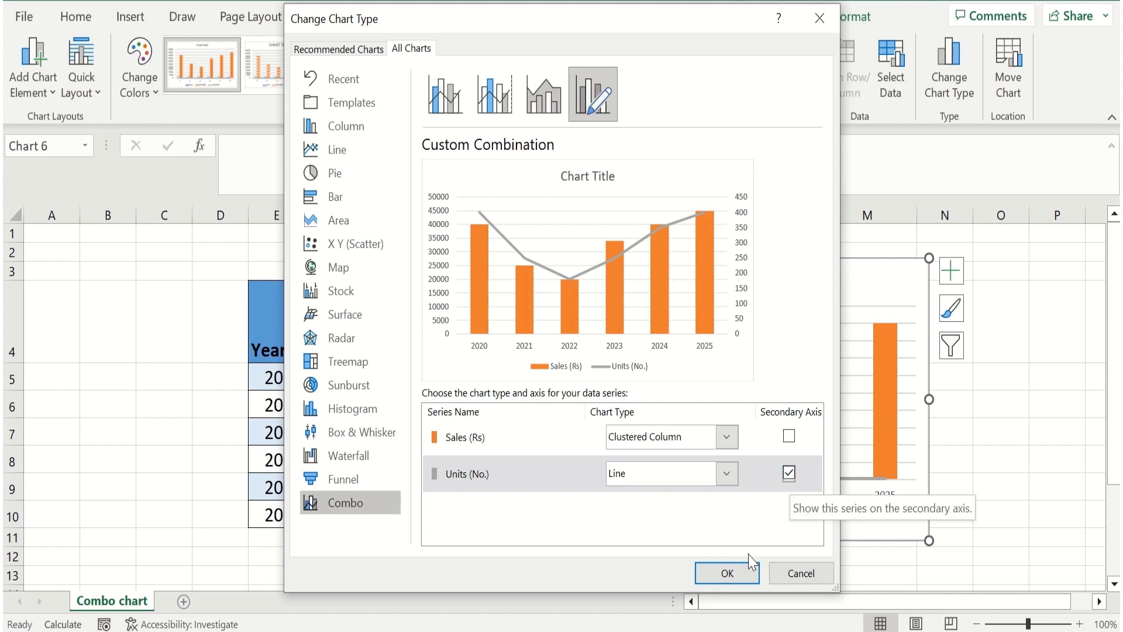
pyautogui.click(727, 573)
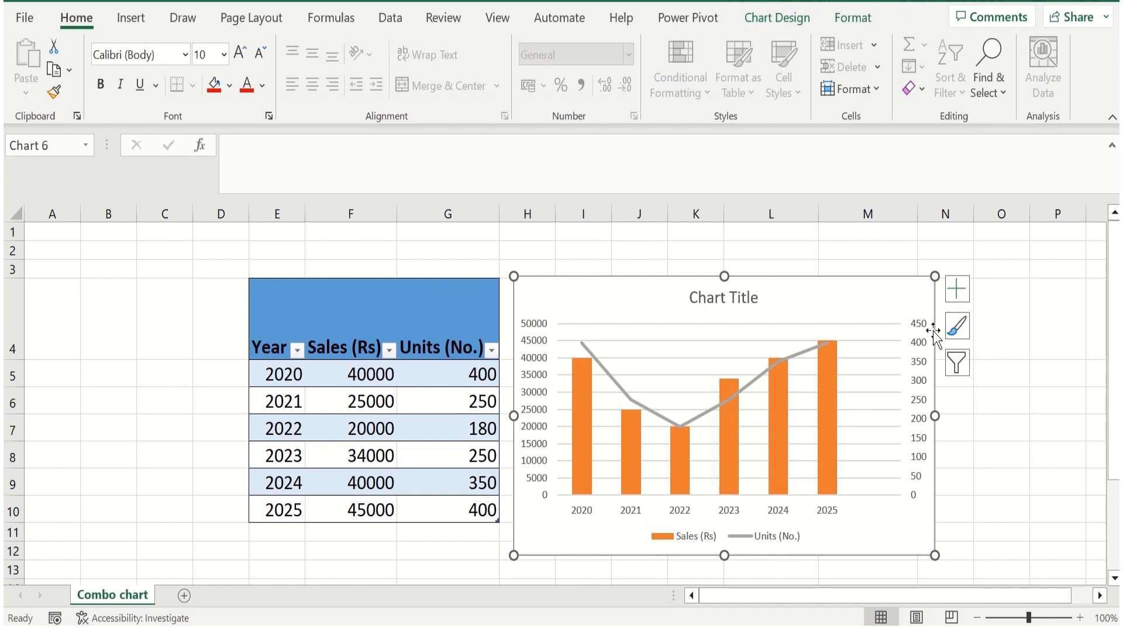
# Add axis titles to the chart and data labels positioned at Inside Base
pyautogui.click(961, 294)
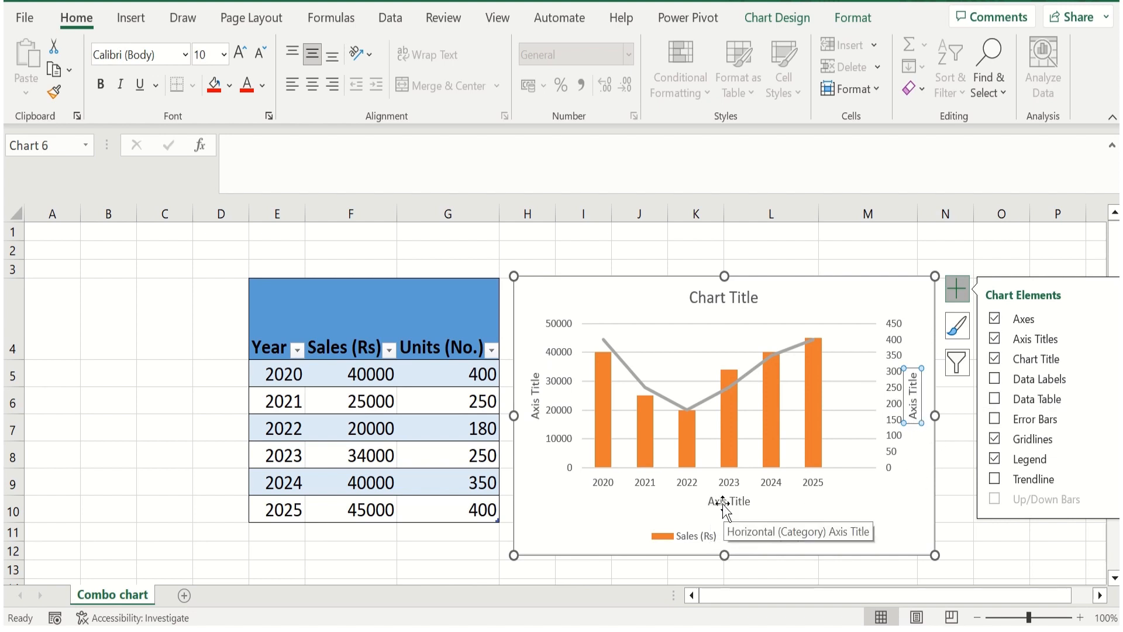
pyautogui.click(995, 379)
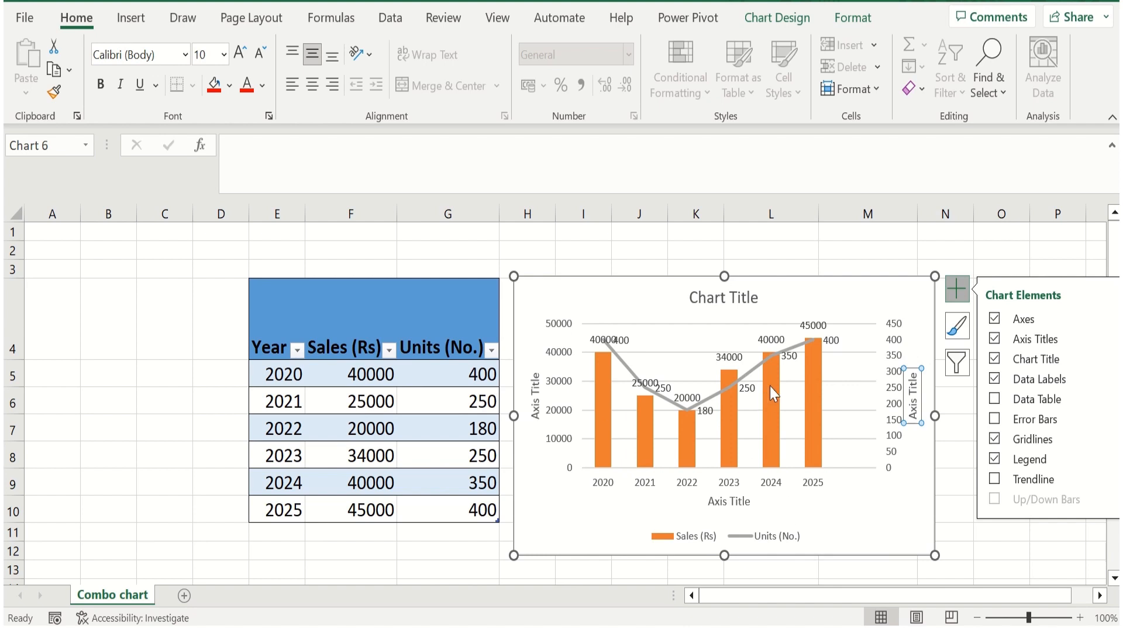
pyautogui.click(1105, 379)
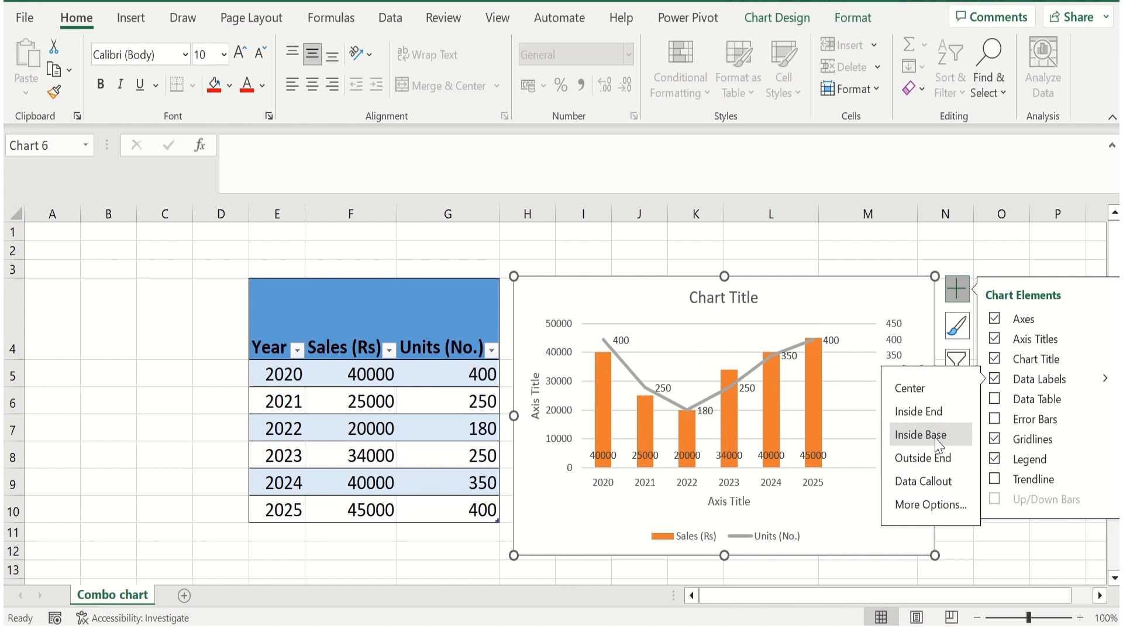
pyautogui.click(1004, 548)
pyautogui.click(934, 518)
# Add primary major vertical gridlines to the combo chart
pyautogui.click(957, 289)
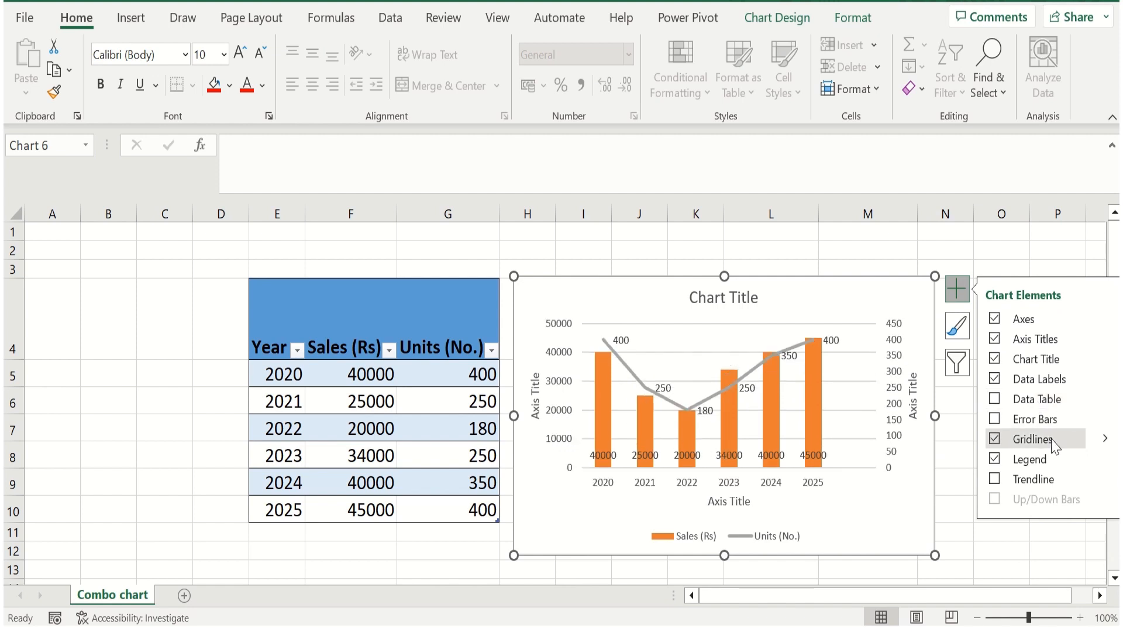
pyautogui.click(1099, 439)
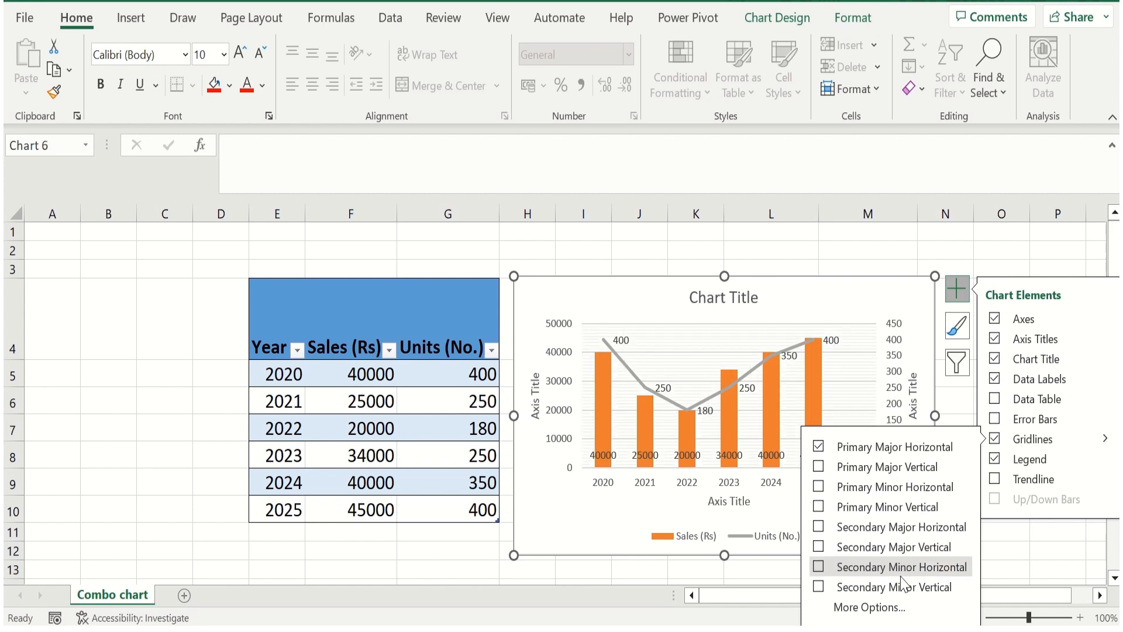
pyautogui.click(901, 466)
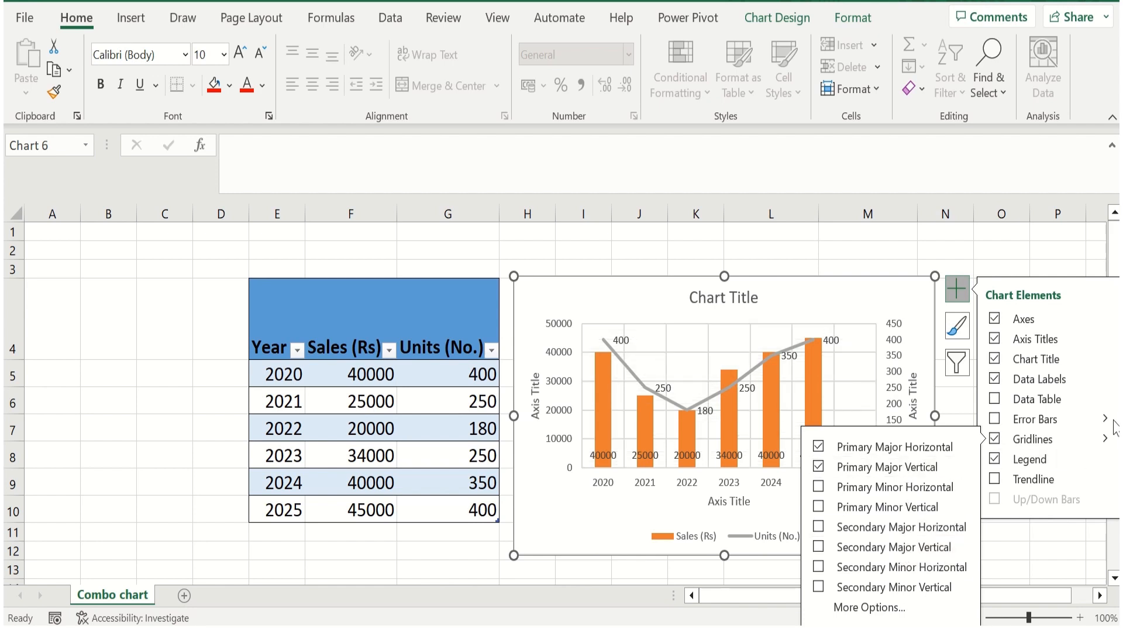
pyautogui.click(1105, 457)
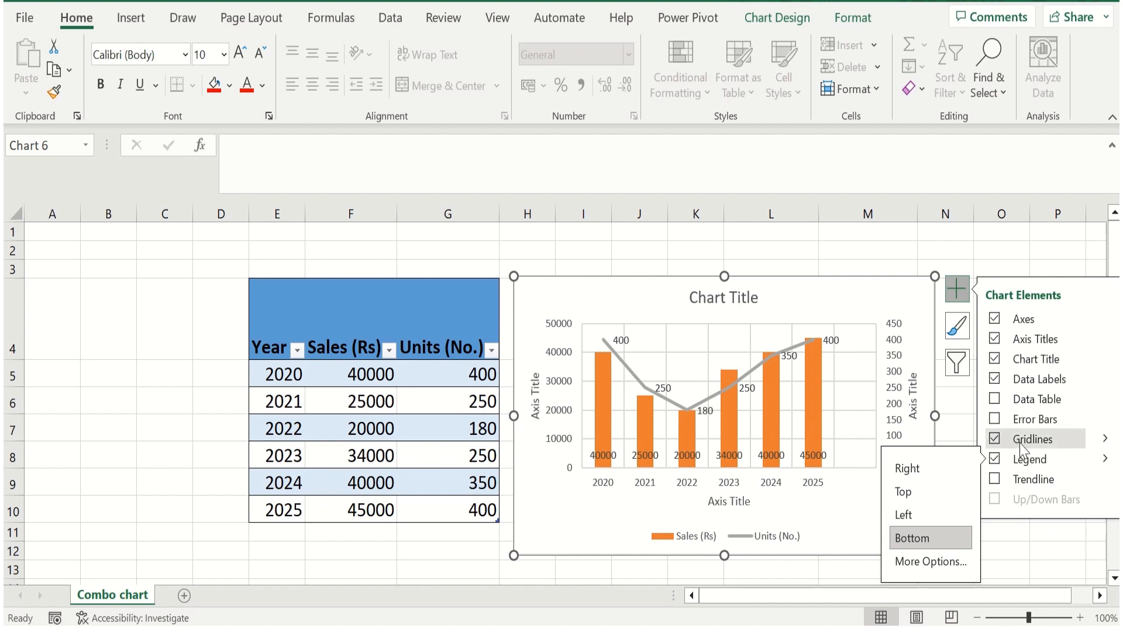
# Add a trendline to the chart based on the Units (No.) series
pyautogui.click(1043, 481)
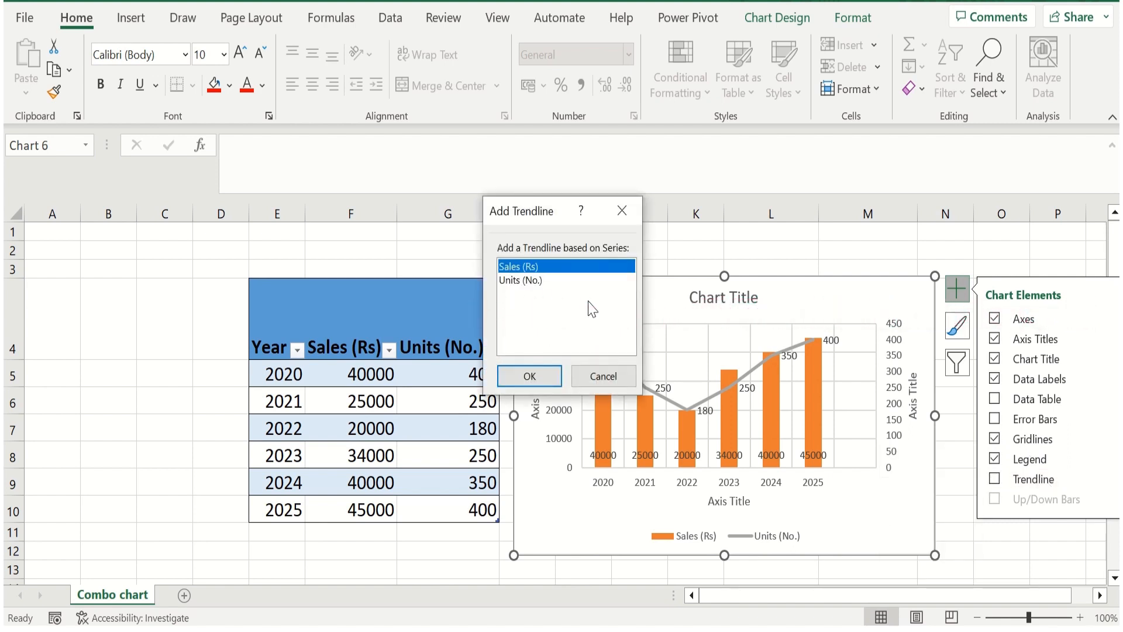
pyautogui.click(520, 281)
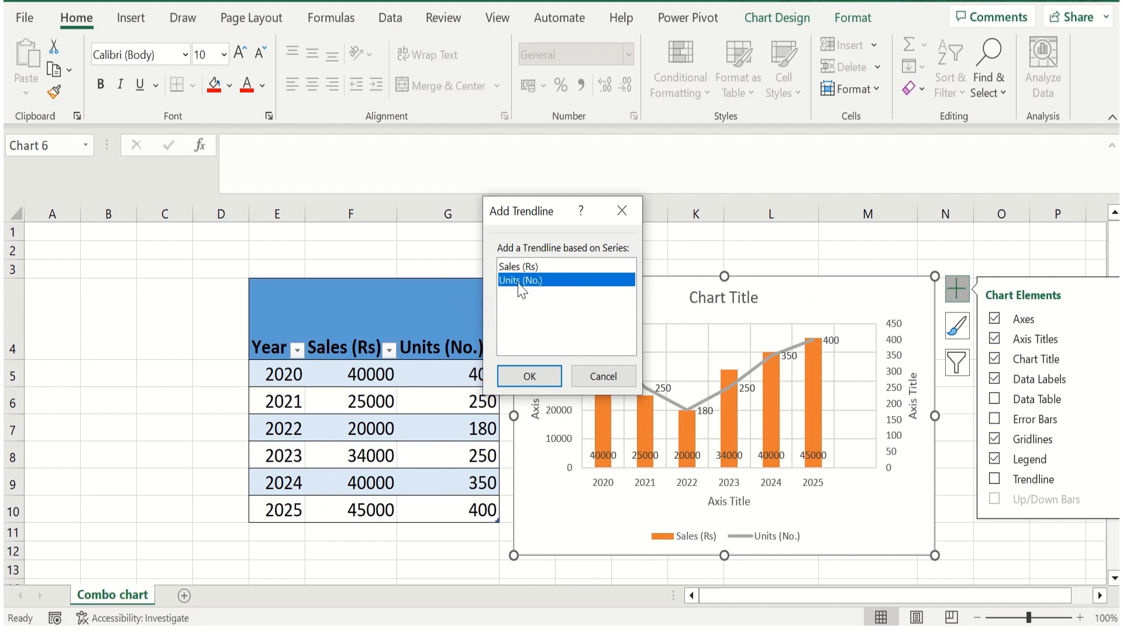
pyautogui.click(537, 376)
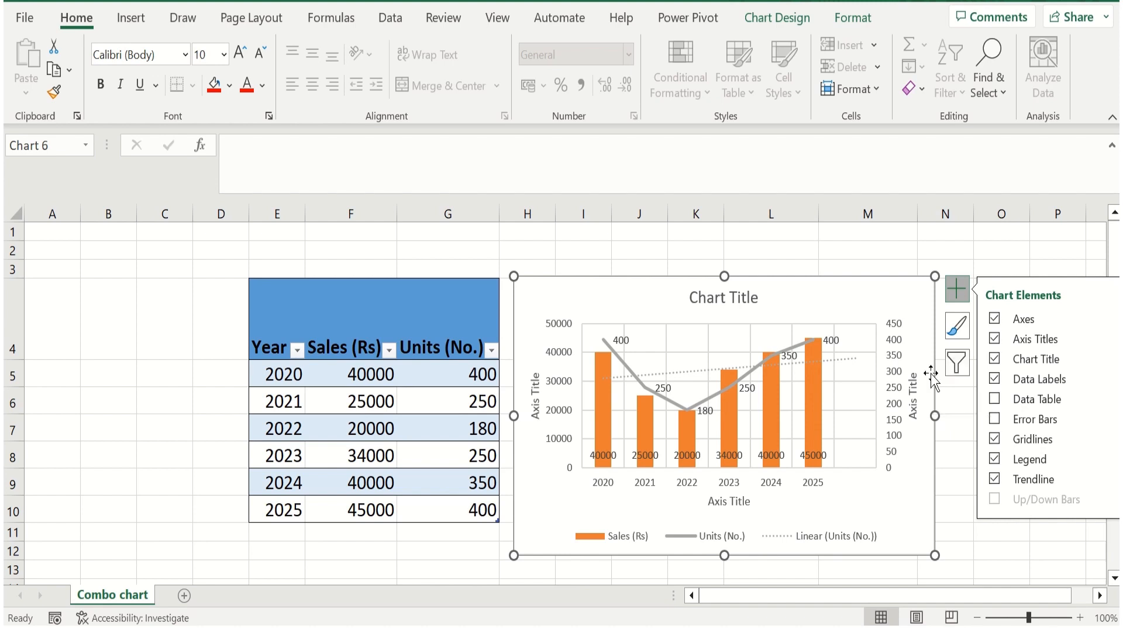
# Replace the chart title text with "Sales & Units (Last 6 Years)"
pyautogui.click(731, 298)
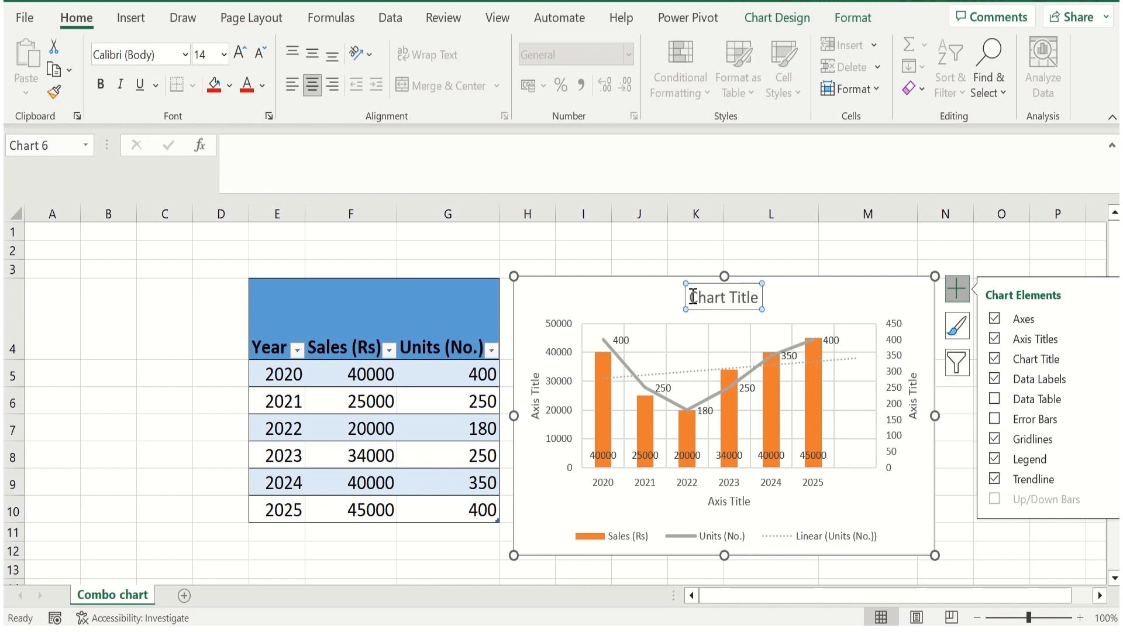
pyautogui.moveTo(690, 299); pyautogui.dragTo(752, 299)
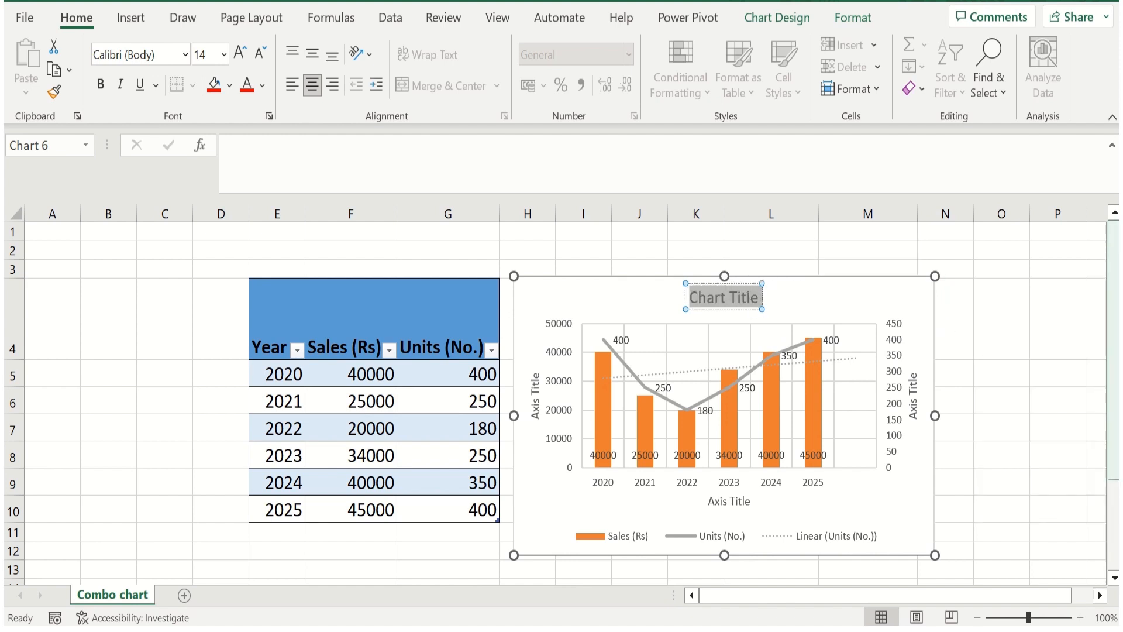
pyautogui.write('Sa')
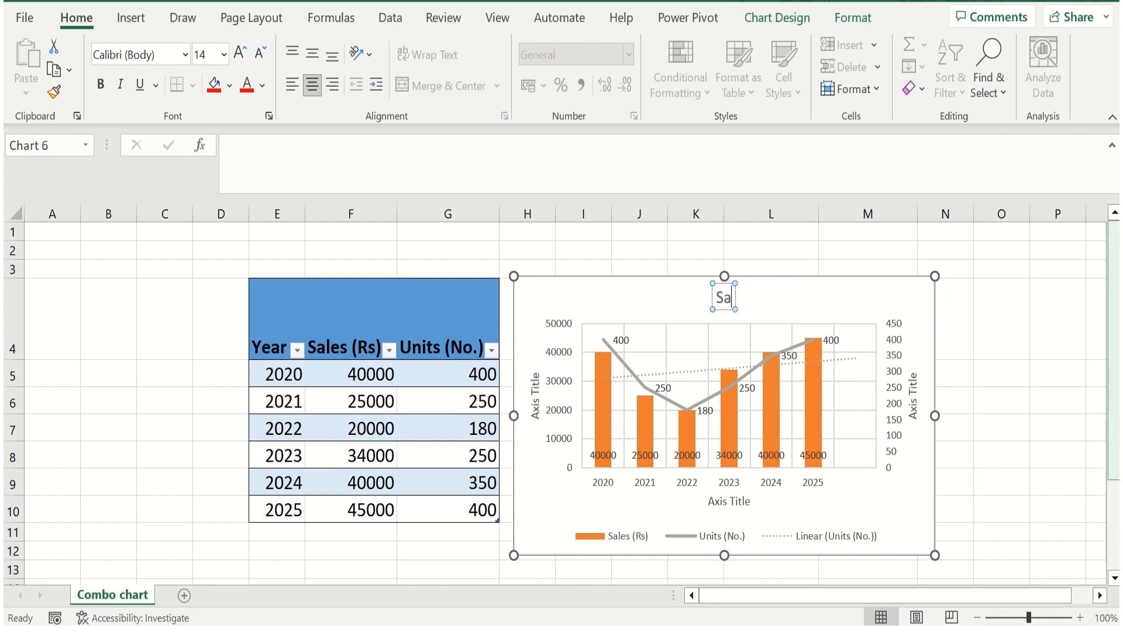
pyautogui.write('les')
pyautogui.write(' &')
pyautogui.write(' Units')
pyautogui.press('BackSpace')
pyautogui.write('ts')
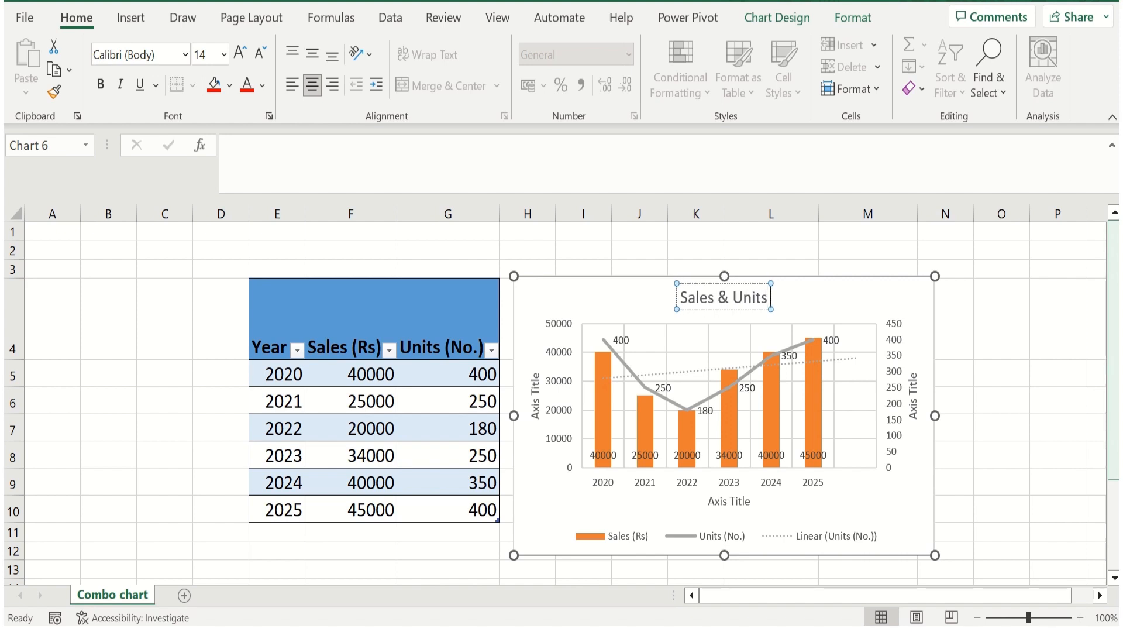
pyautogui.write(' (Last 6 Y')
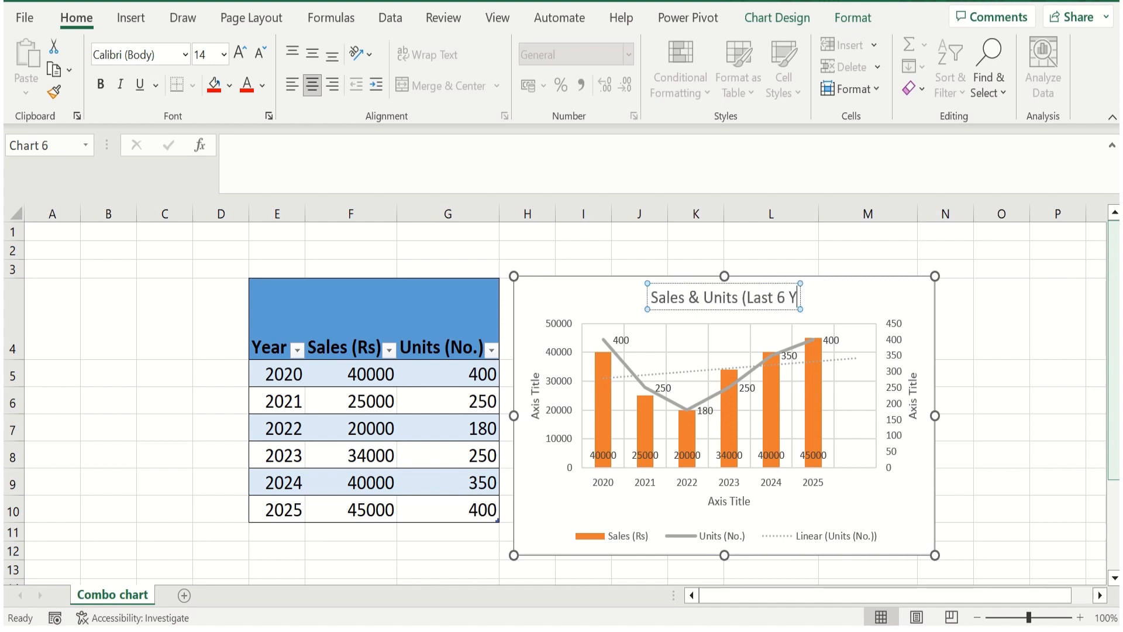
pyautogui.write('ears)')
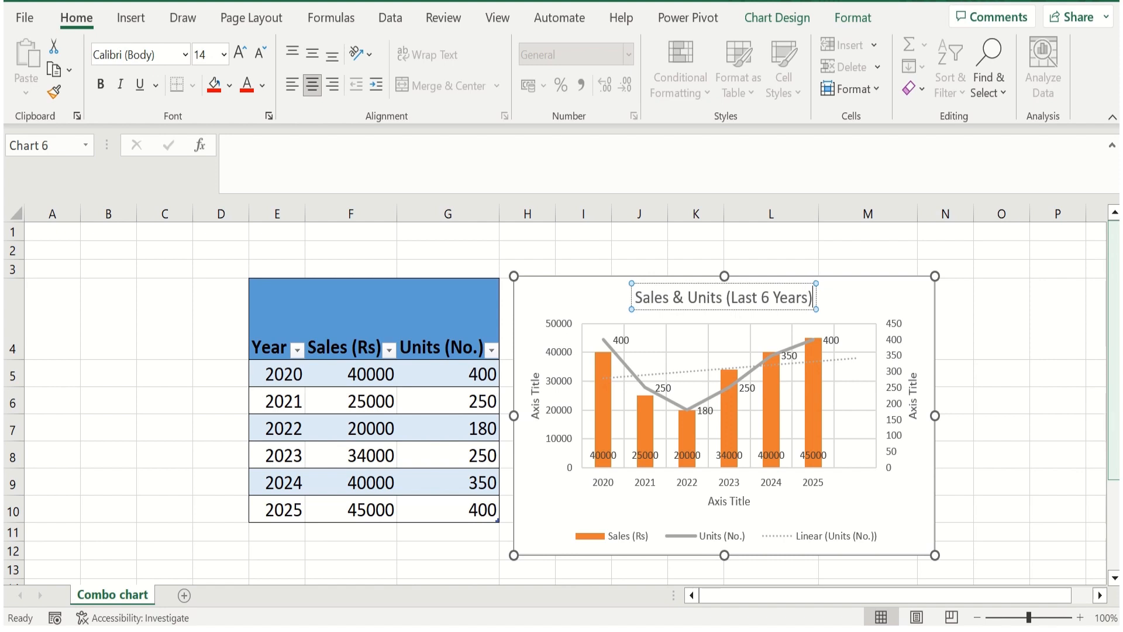
# Rename the primary vertical axis title of the chart as "Sales (Rs)"
pyautogui.click(535, 404)
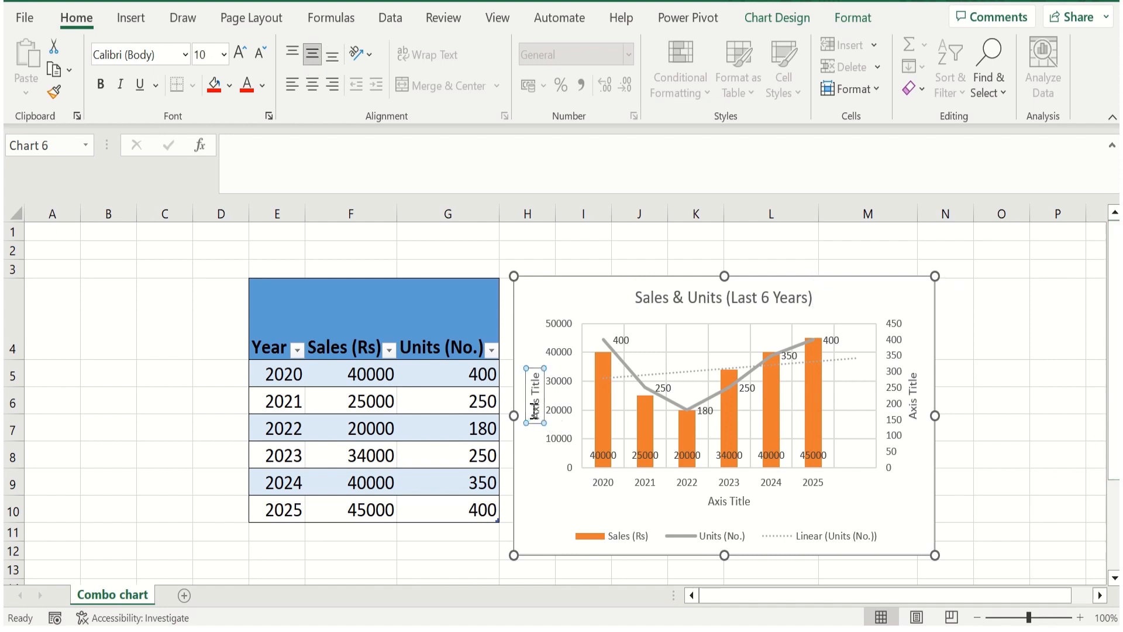
pyautogui.tripleClick(534, 406)
pyautogui.write('Sales (Rs)')
# Rename the secondary vertical axis title of the chart as "Units (No.)"
pyautogui.click(914, 417)
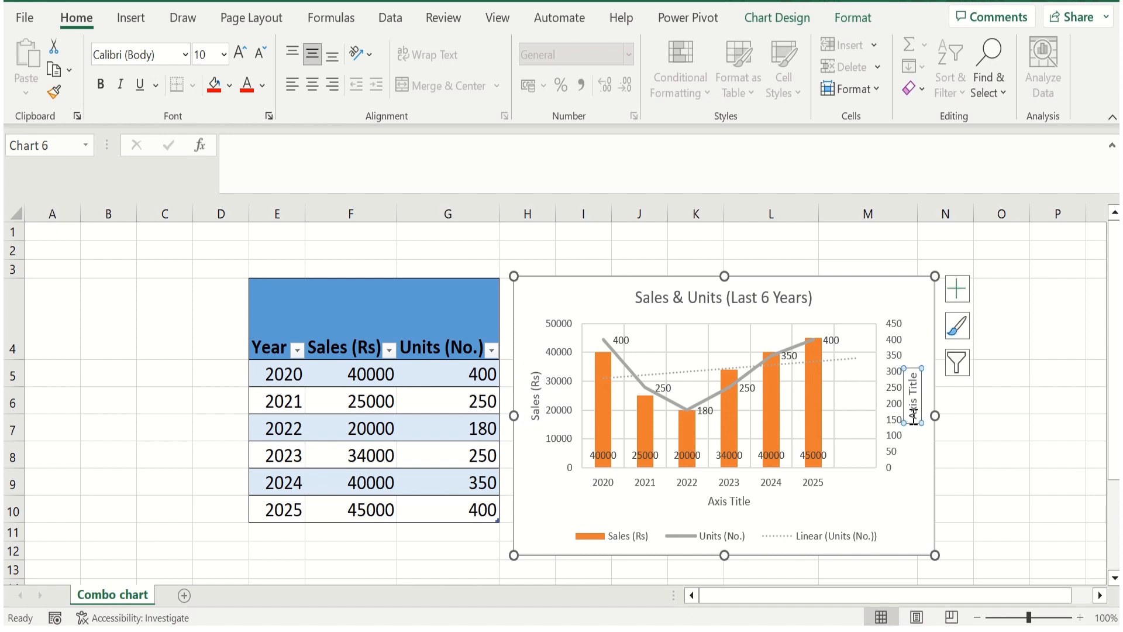
pyautogui.moveTo(910, 416); pyautogui.dragTo(912, 370)
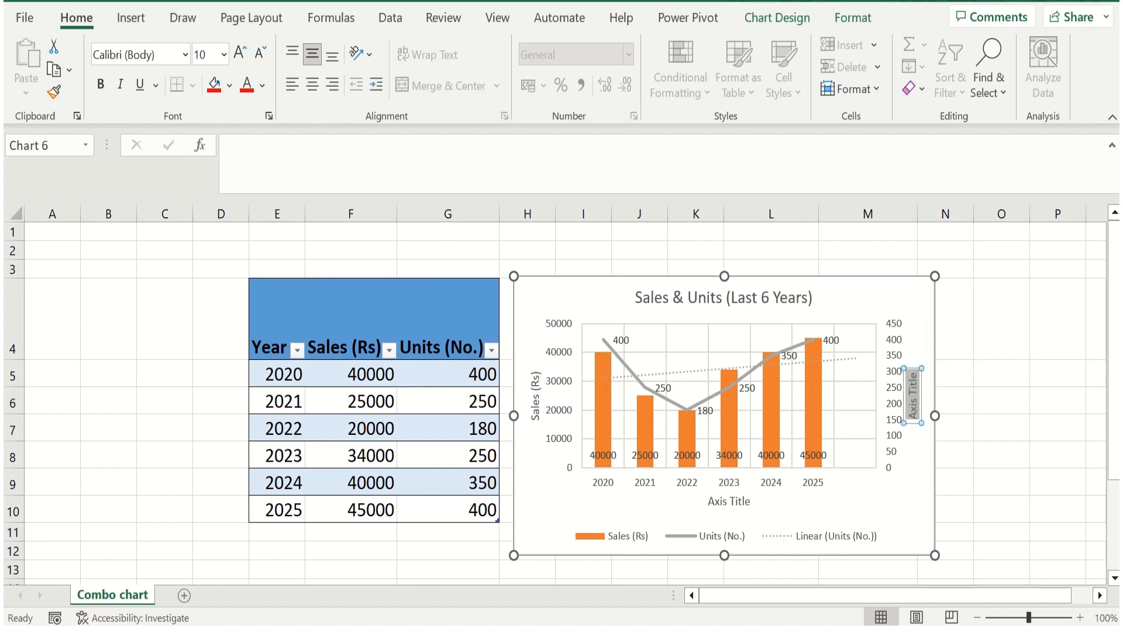
pyautogui.write('Units')
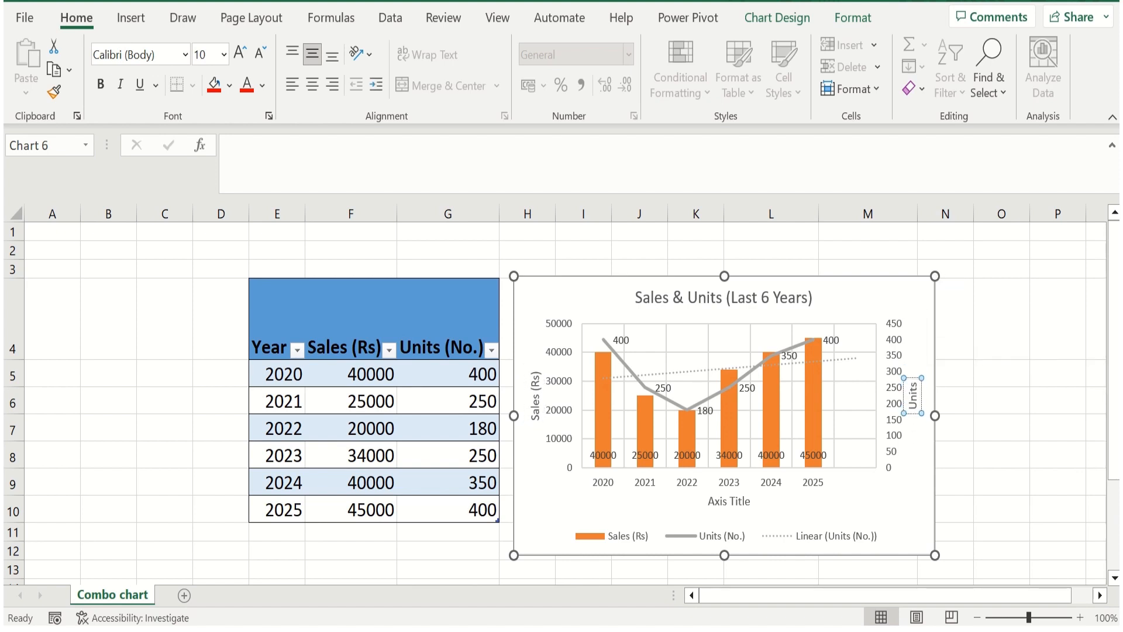
pyautogui.write(' (N')
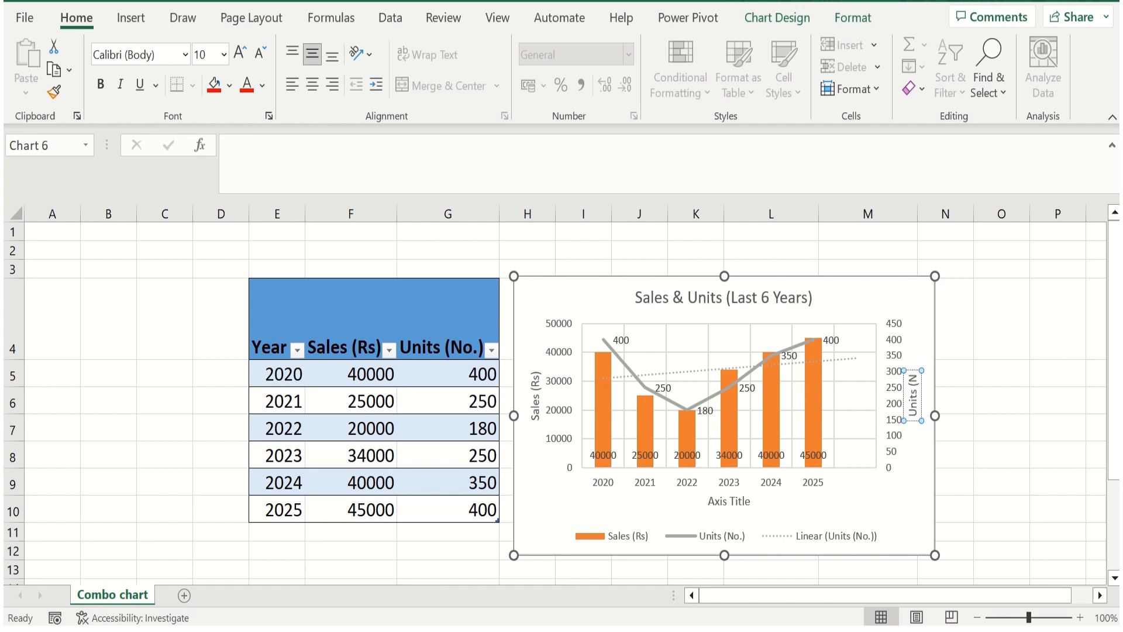
pyautogui.write('o.)')
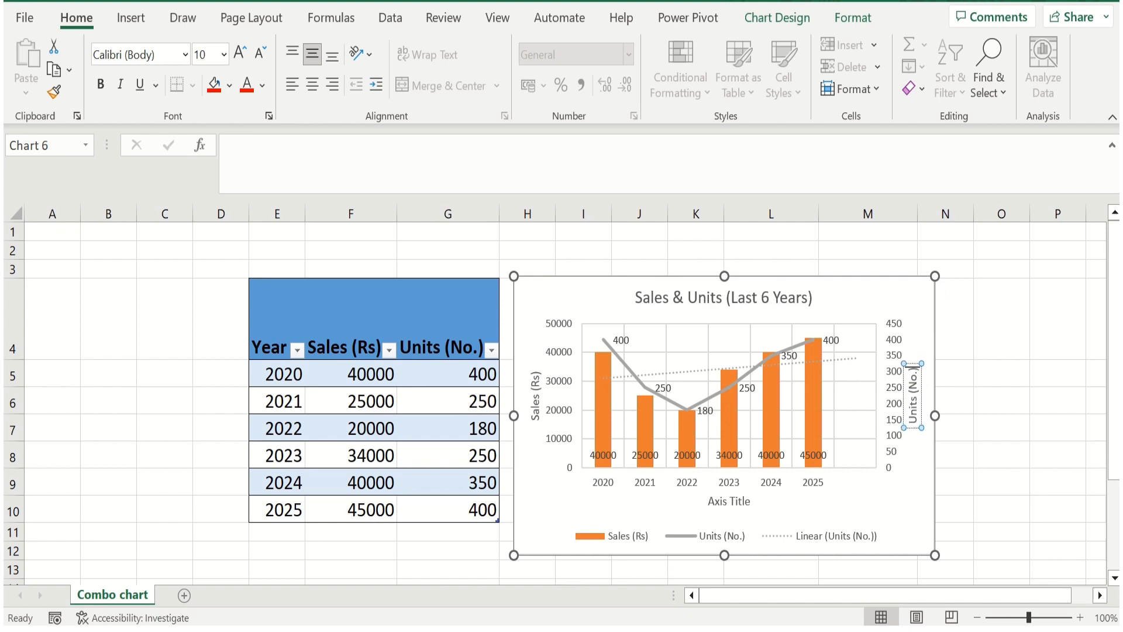
# Rename the horizontal axis title of the chart as "Year"
pyautogui.click(738, 497)
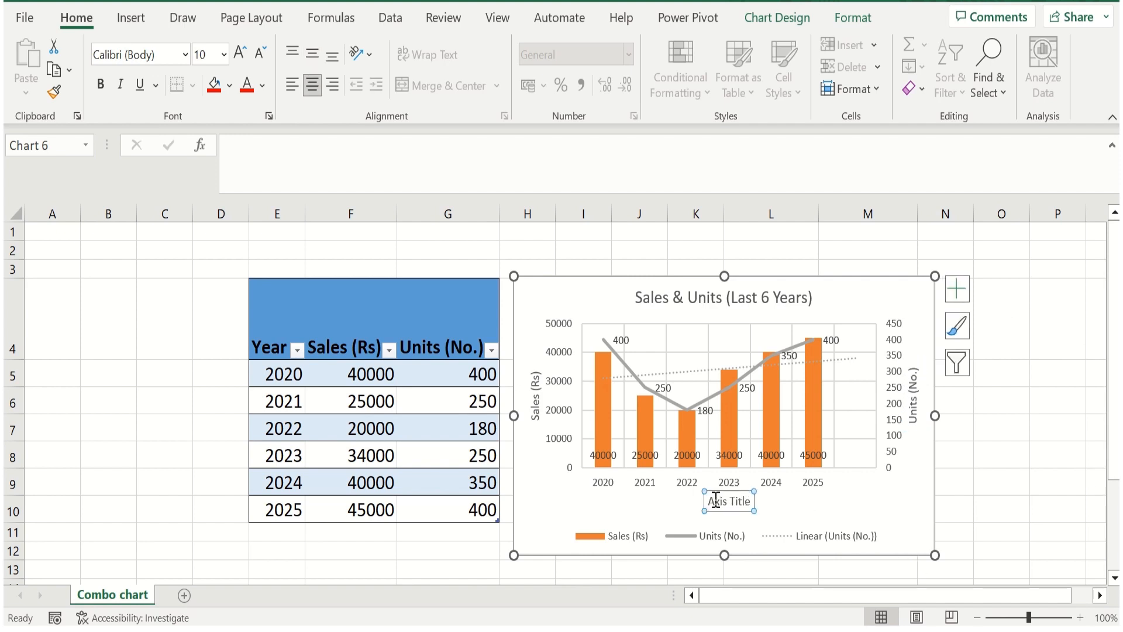
pyautogui.moveTo(709, 500); pyautogui.dragTo(751, 501)
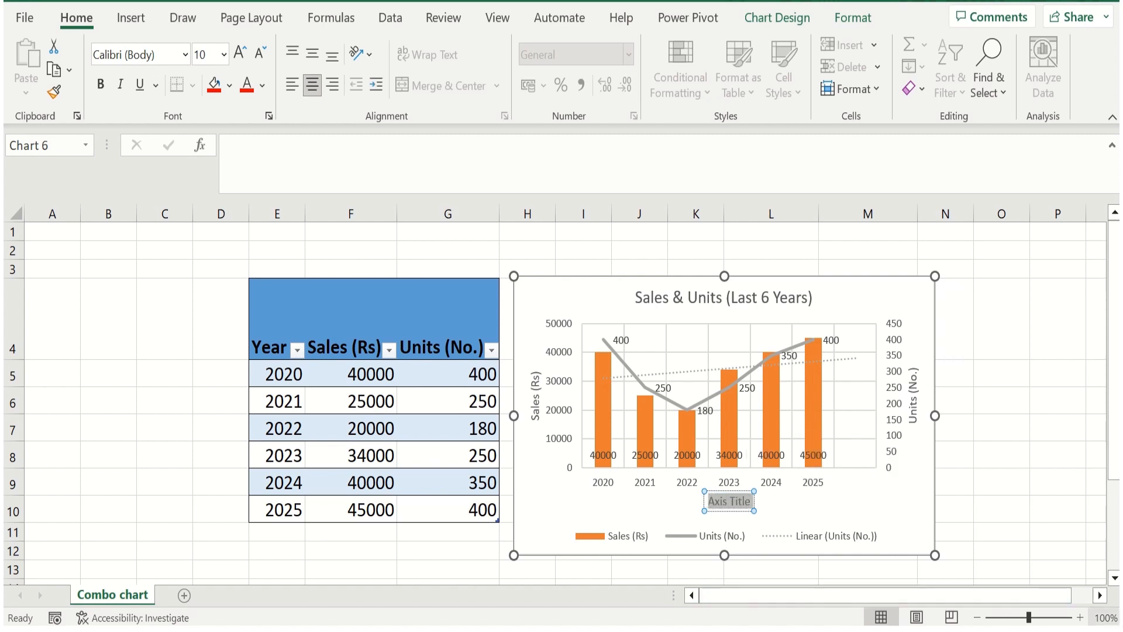
pyautogui.write('Year')
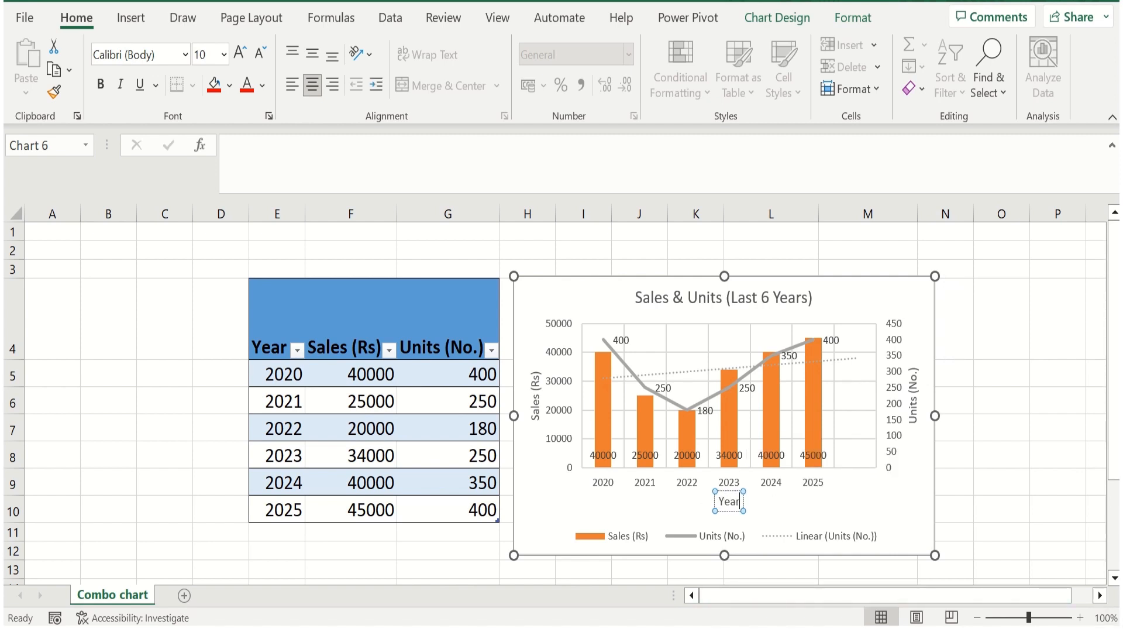
pyautogui.click(935, 477)
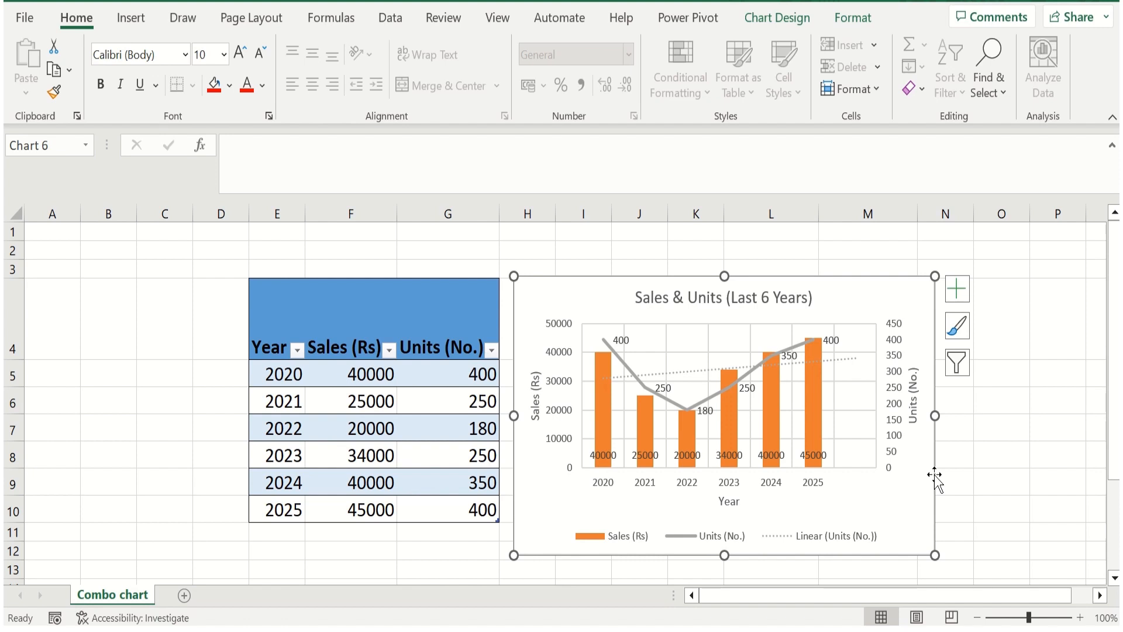
# Recolor the chart with the fourth Colorful palette, which uses blue for the sales columns and gold for the units line
pyautogui.click(764, 23)
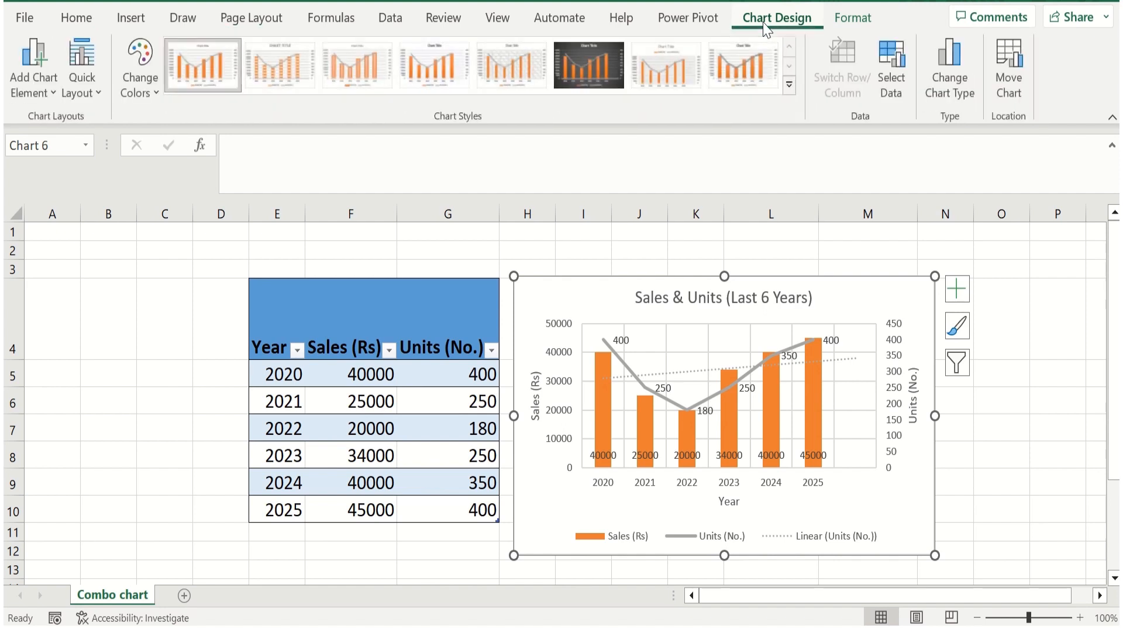
pyautogui.click(139, 85)
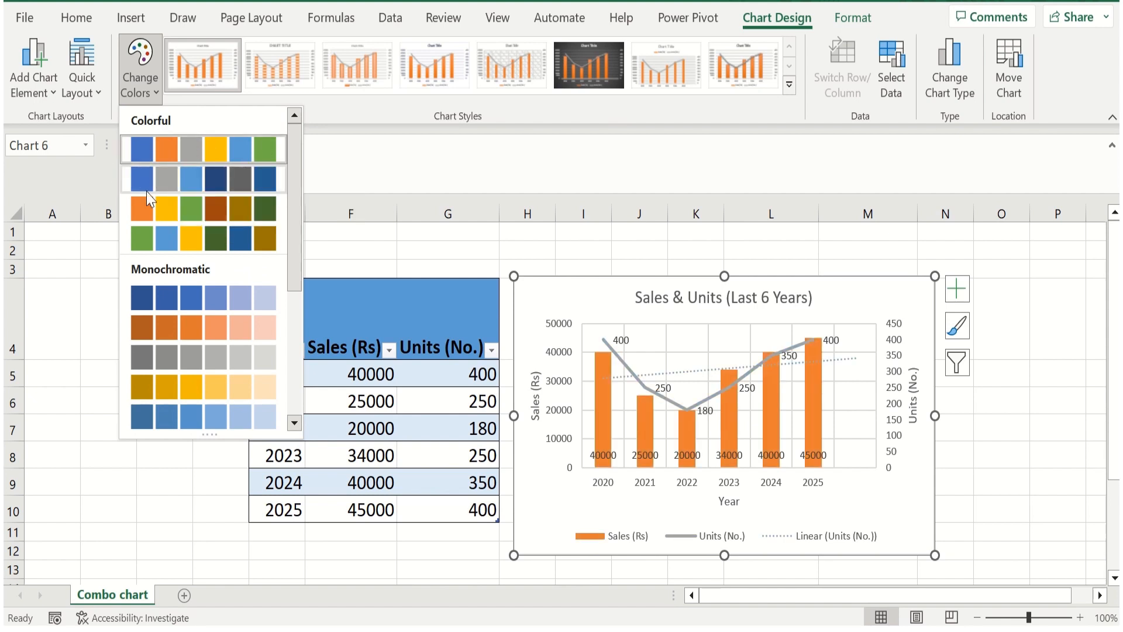
pyautogui.click(148, 239)
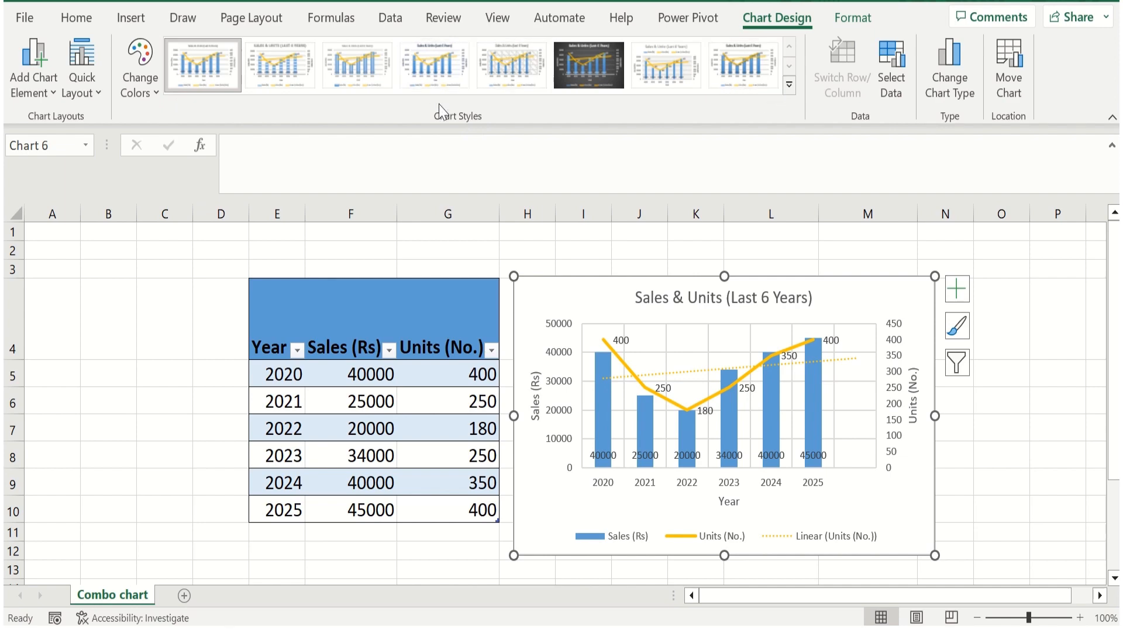
# Examine the available chart styles and the list of chart elements that can be formatted
pyautogui.click(788, 86)
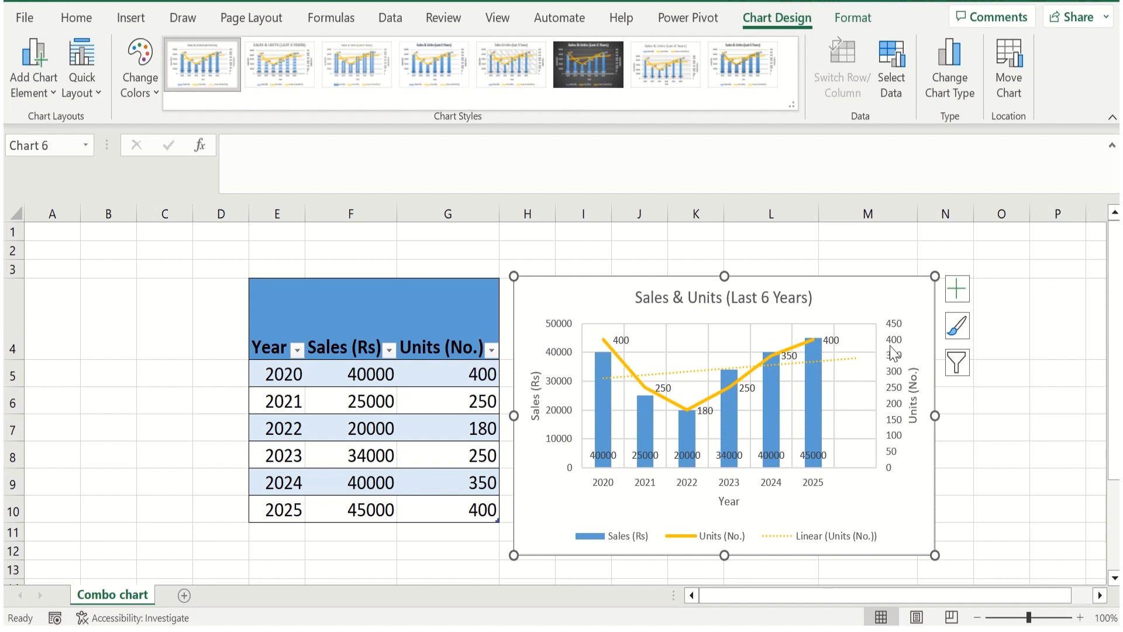
pyautogui.click(934, 339)
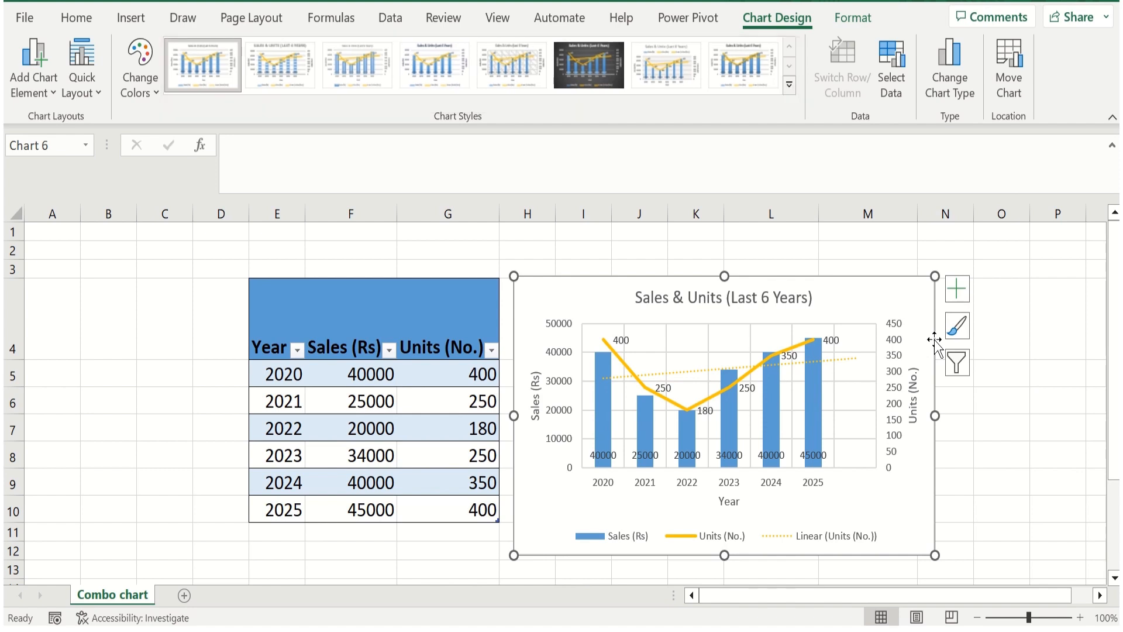
pyautogui.doubleClick(934, 339)
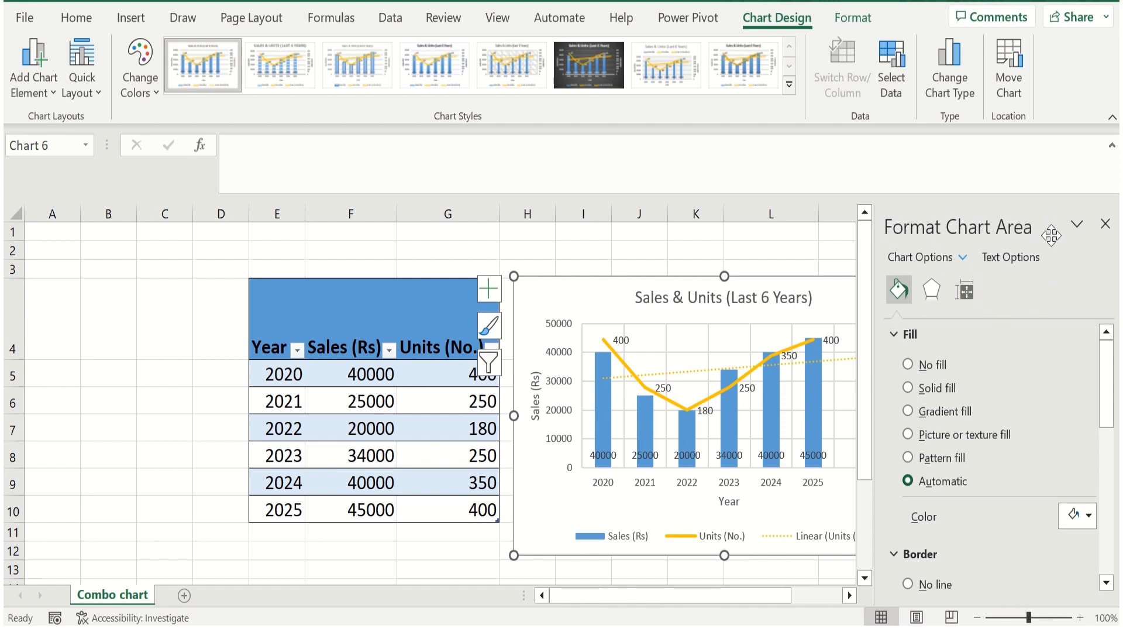
pyautogui.click(963, 261)
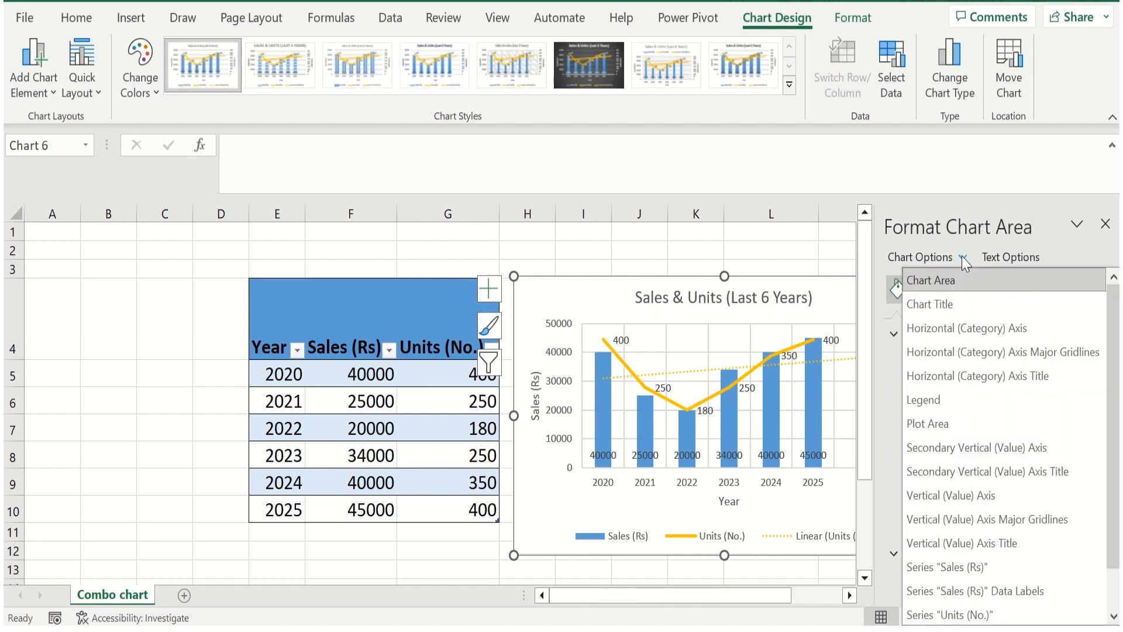
pyautogui.click(1061, 251)
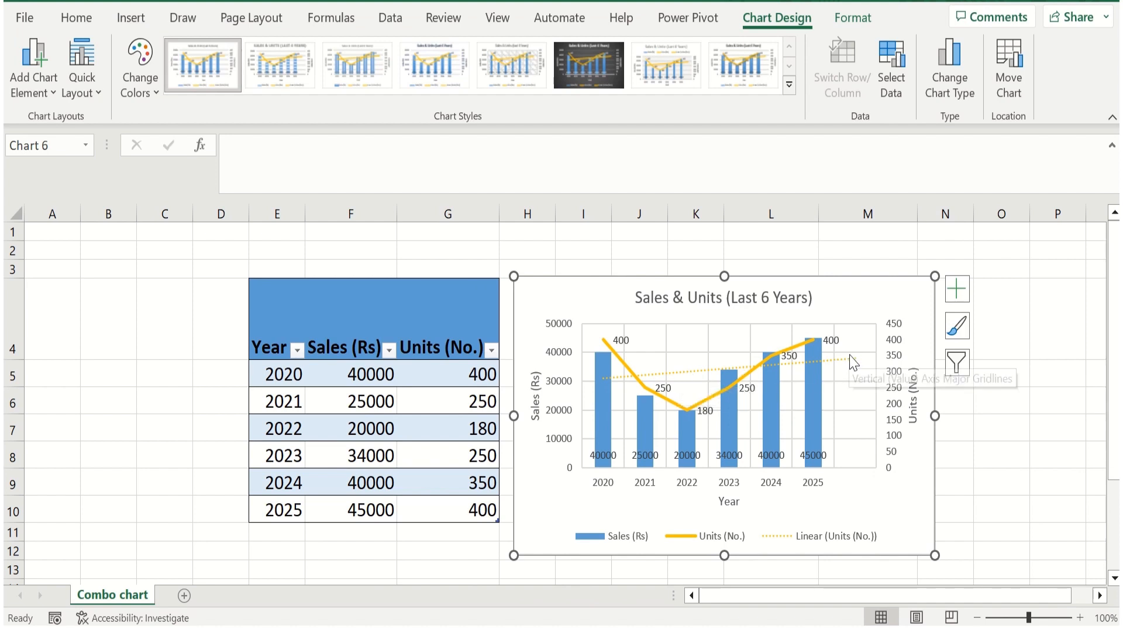
# Change the line color of the Units (No.) trendline to the standard green
pyautogui.doubleClick(695, 373)
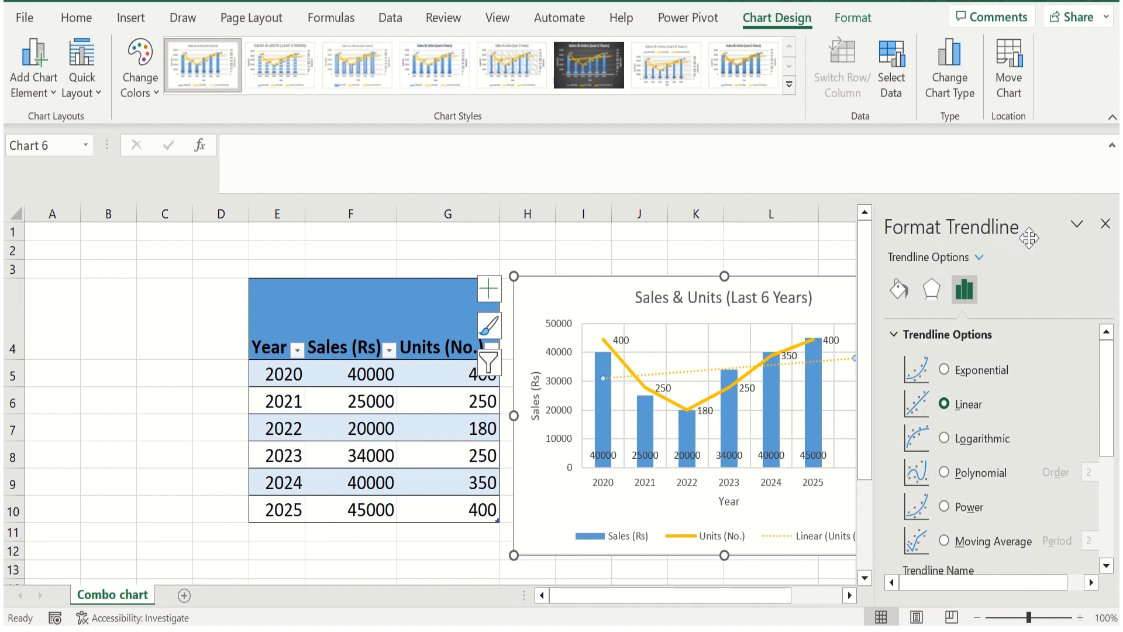
pyautogui.click(898, 289)
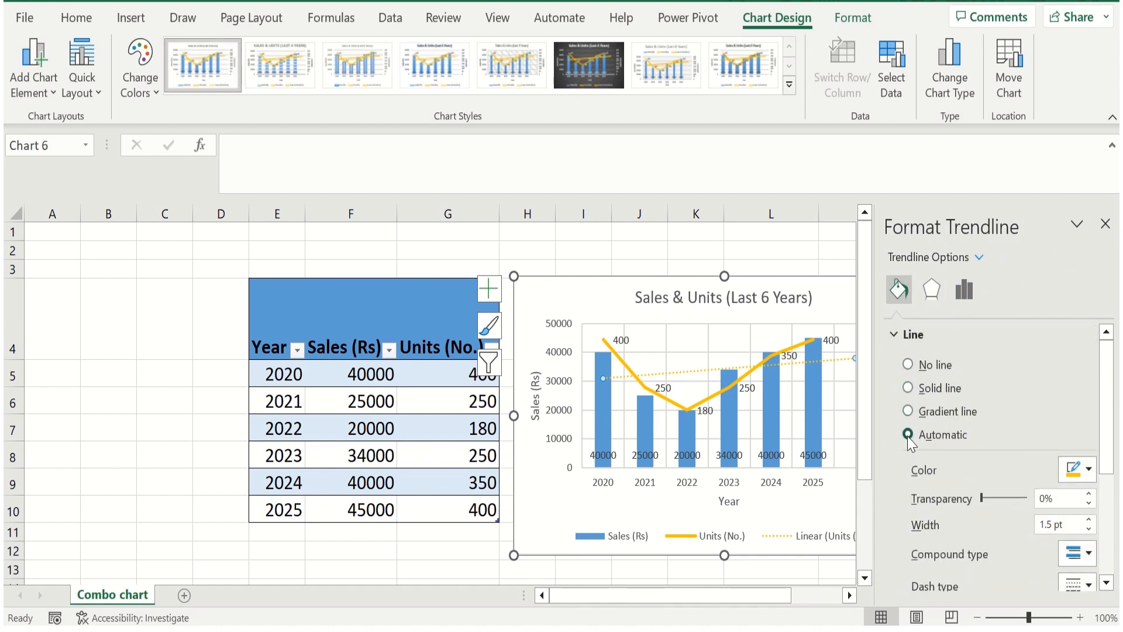
pyautogui.click(1089, 470)
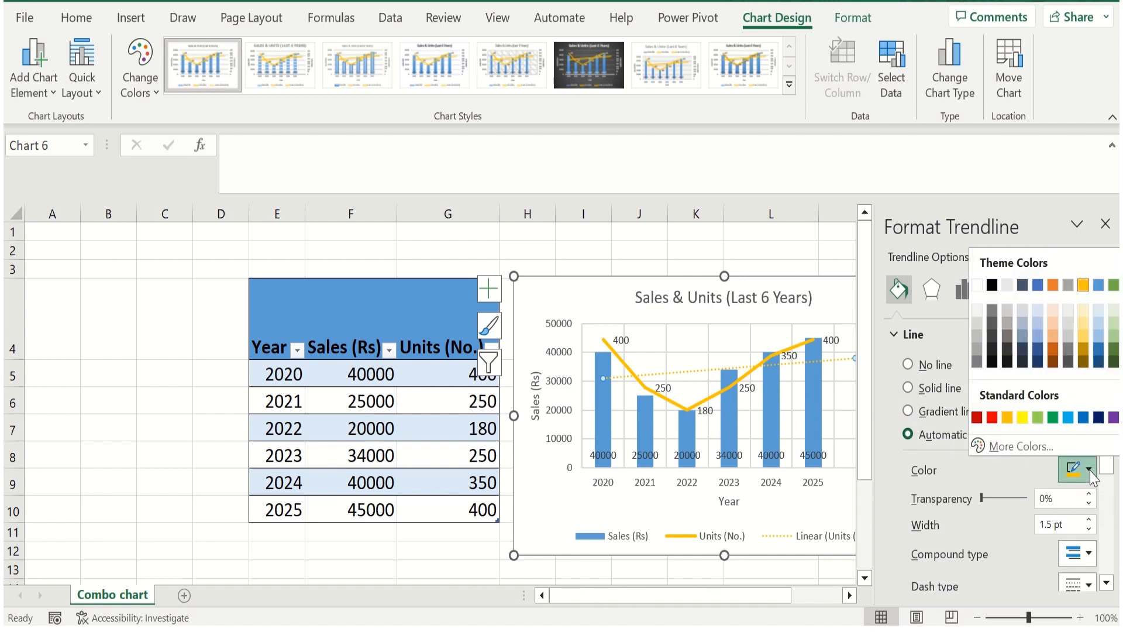
pyautogui.click(1054, 418)
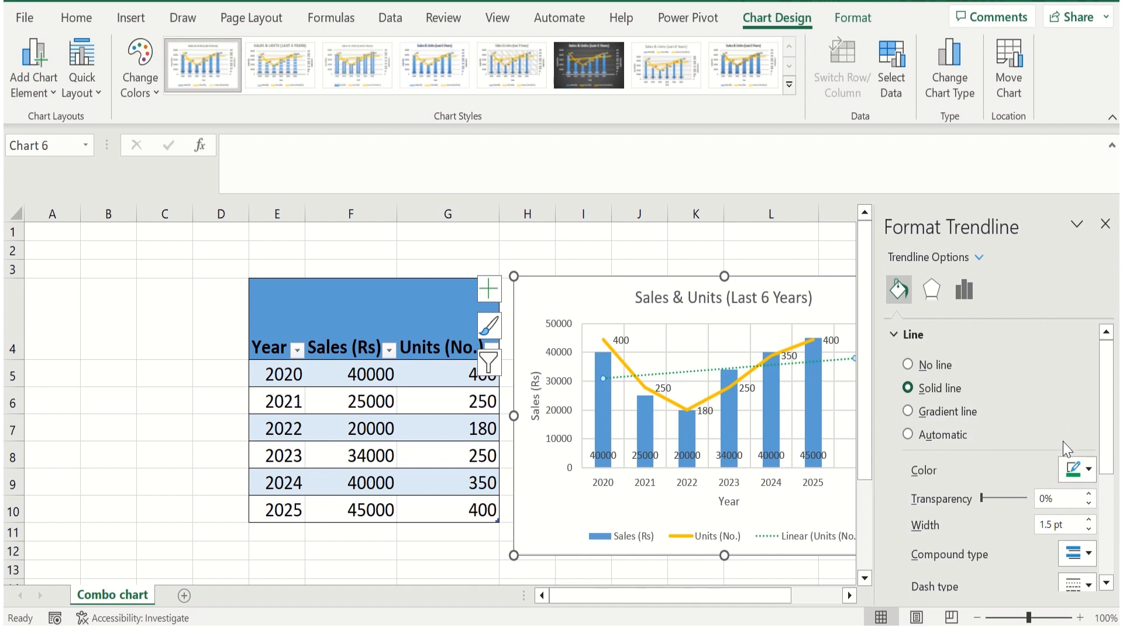
# Set the trendline's dash type to the long dash-dot pattern
pyautogui.moveTo(1114, 451); pyautogui.dragTo(1111, 490)
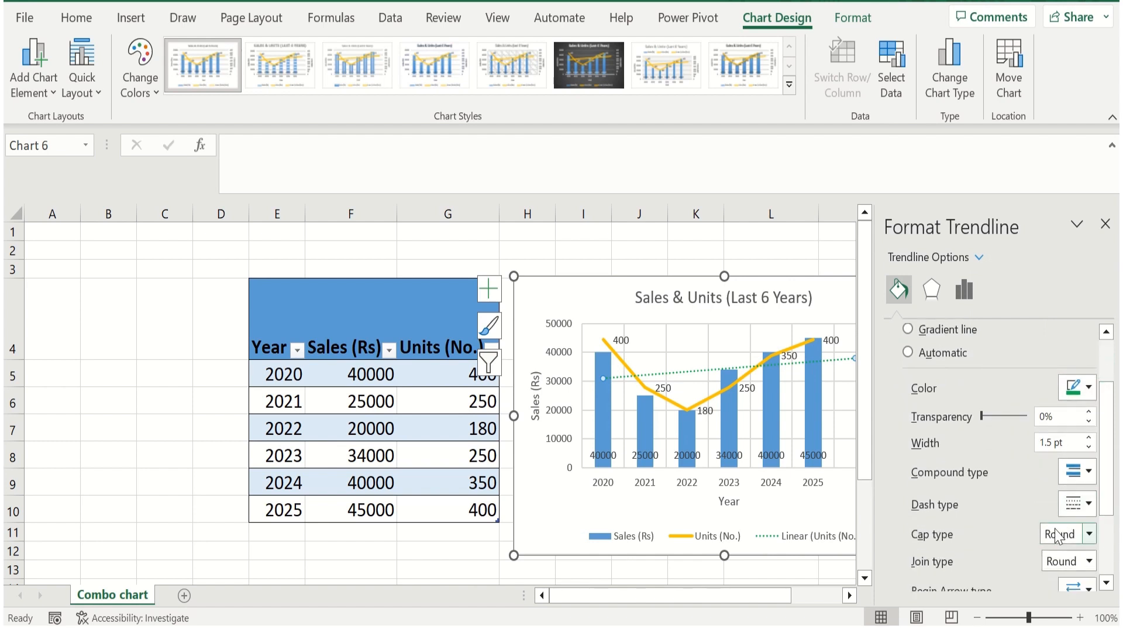
pyautogui.click(1080, 503)
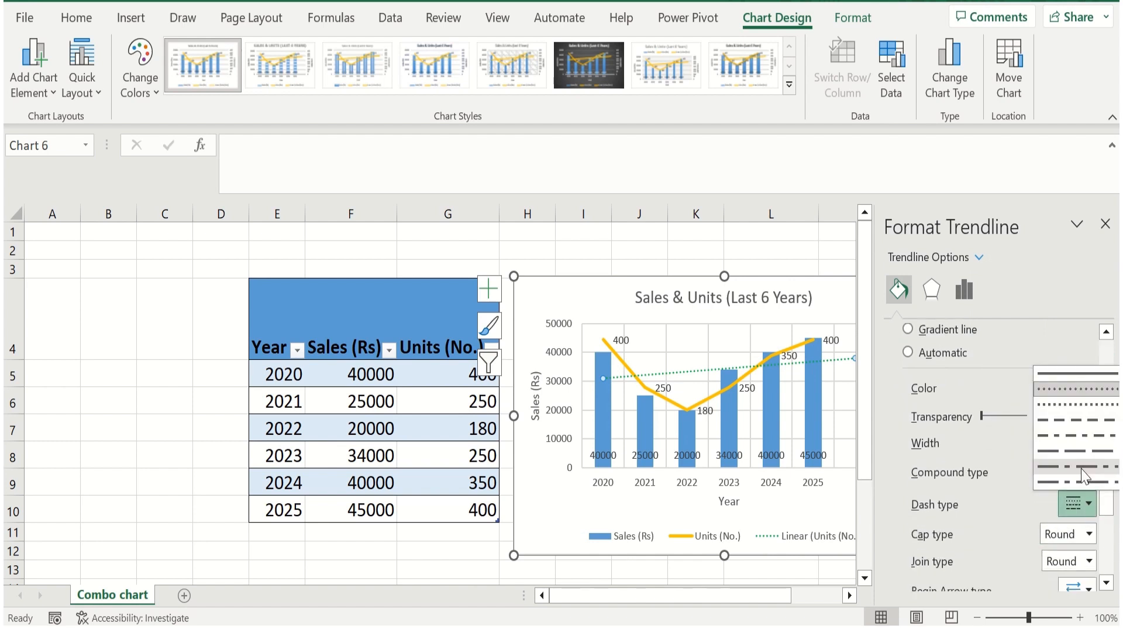
pyautogui.click(1083, 477)
# Try a trendline width of 2.5 pt, return it to 1.5 pt, and close the trendline formatting
pyautogui.moveTo(1107, 476); pyautogui.dragTo(1111, 506)
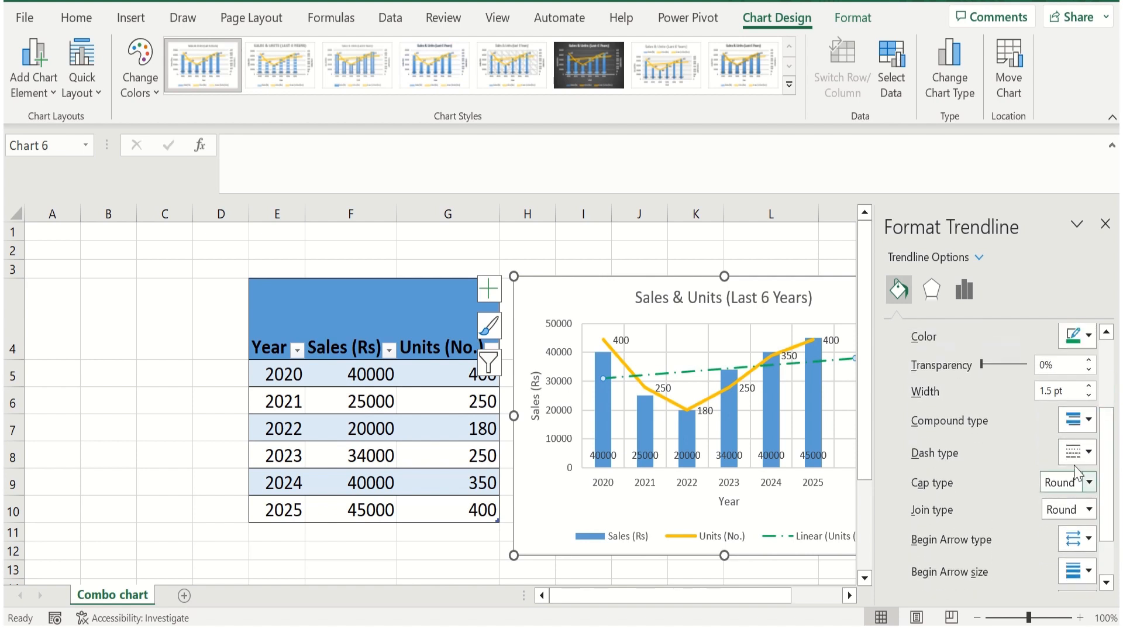
pyautogui.click(1089, 386)
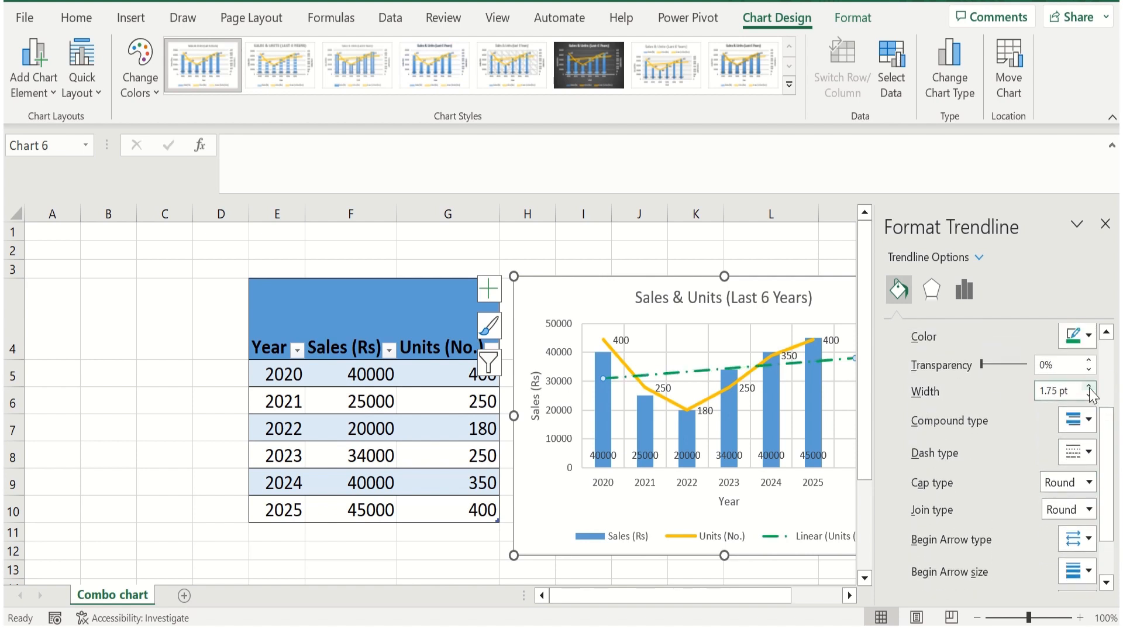
pyautogui.click(1089, 386)
pyautogui.click(1089, 386)
pyautogui.click(1089, 386)
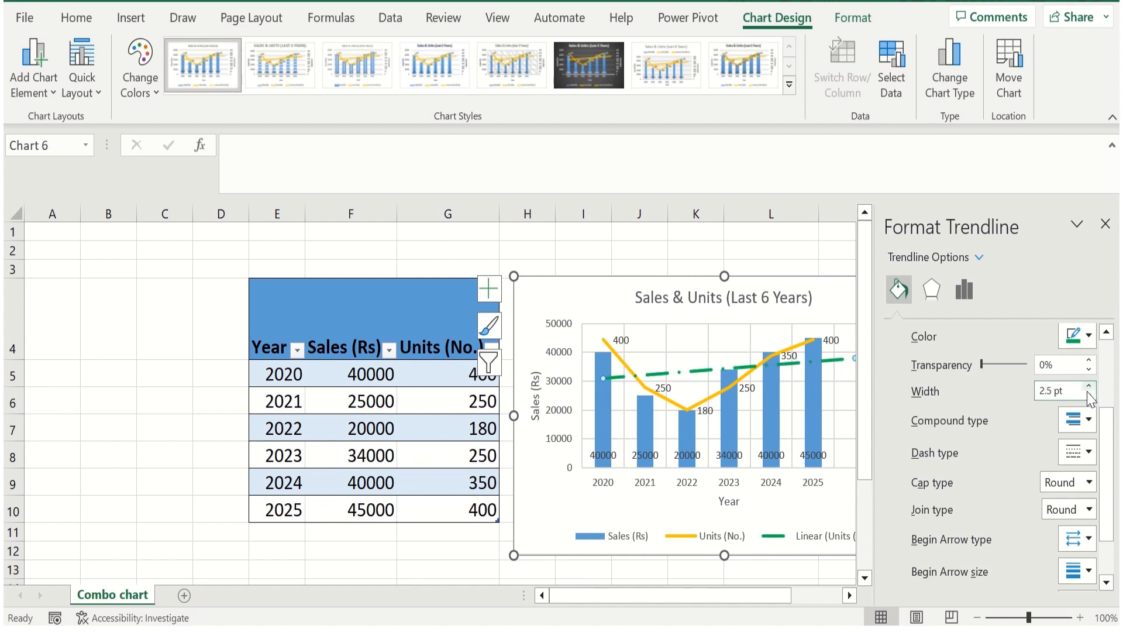
pyautogui.click(1089, 396)
pyautogui.click(1089, 396)
pyautogui.click(1089, 395)
pyautogui.click(1089, 396)
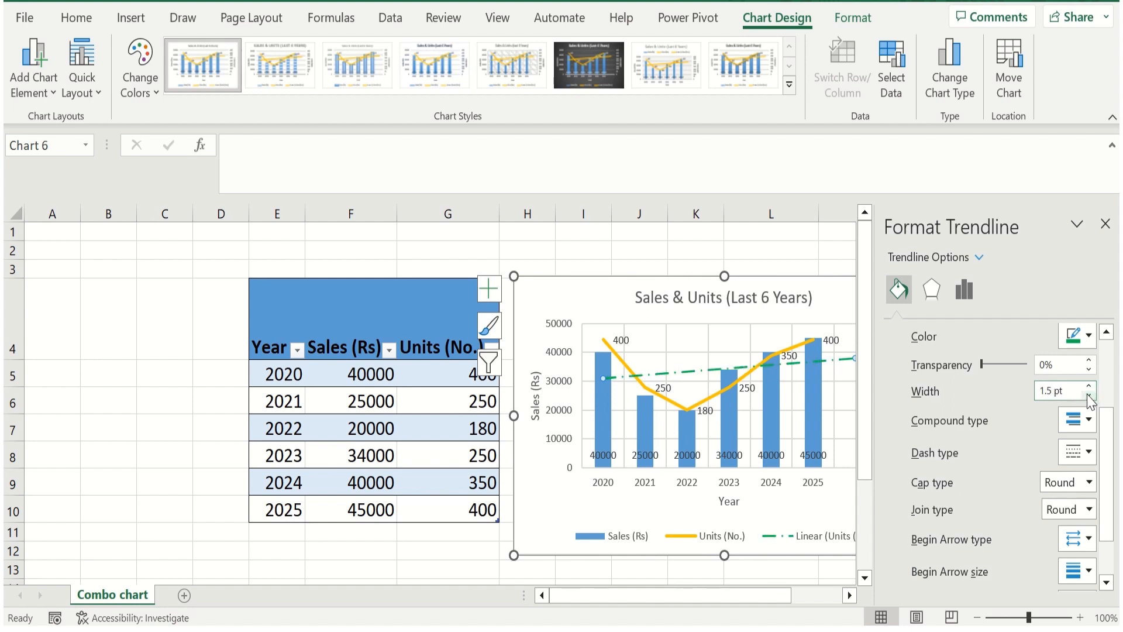
pyautogui.click(1105, 223)
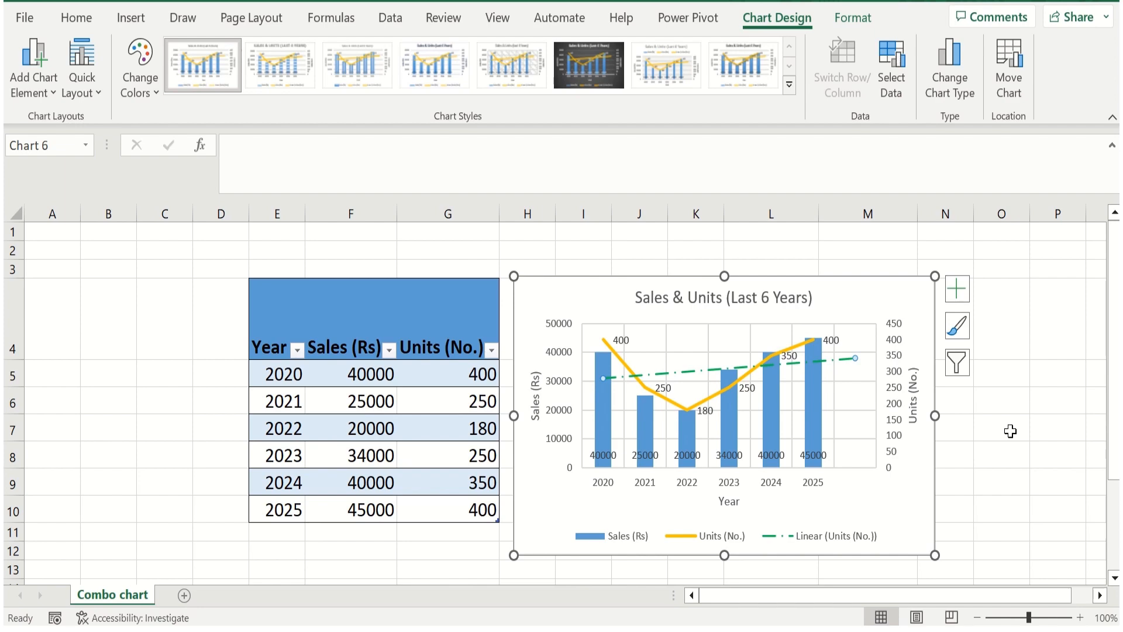
# Add a table row below 2025 for the year 2026 with sales of 50000
pyautogui.click(283, 534)
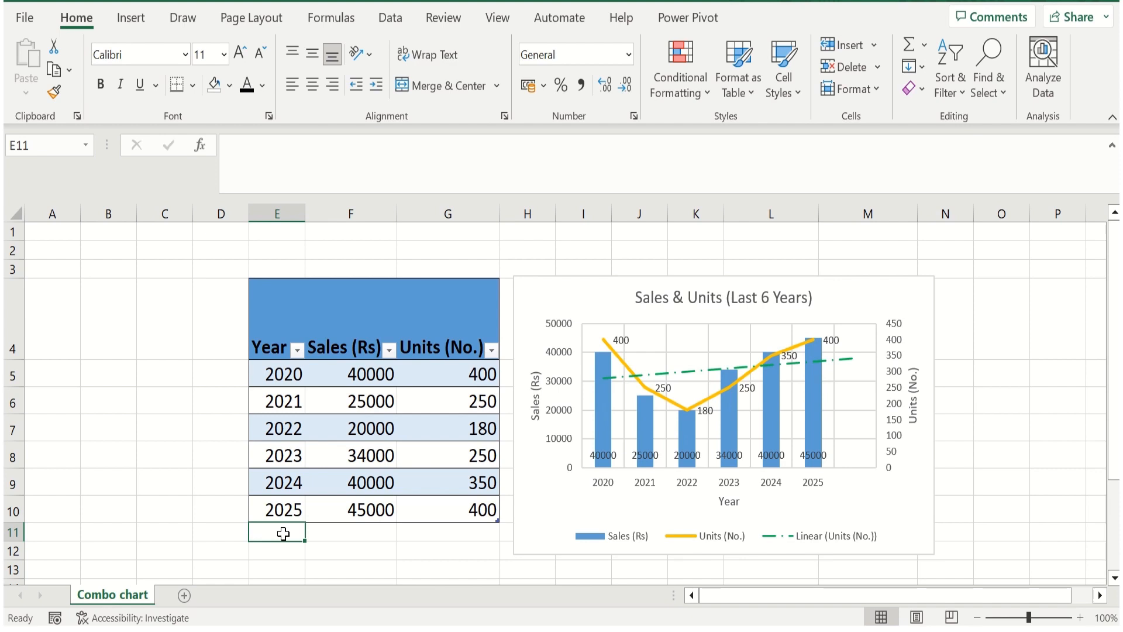
pyautogui.write('2026')
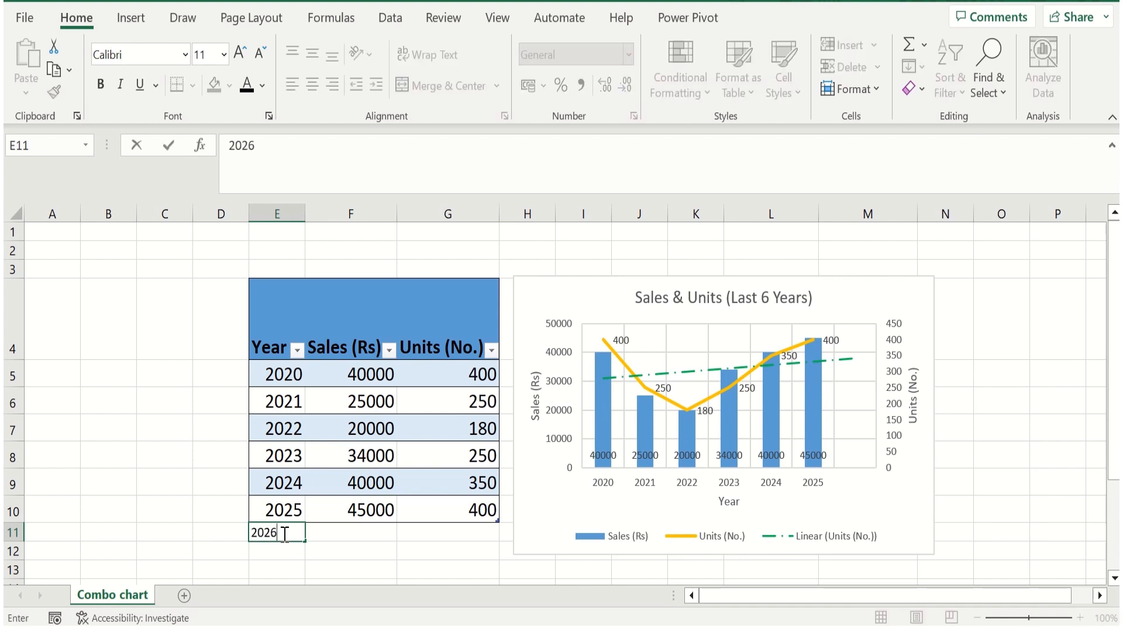
pyautogui.press('Tab')
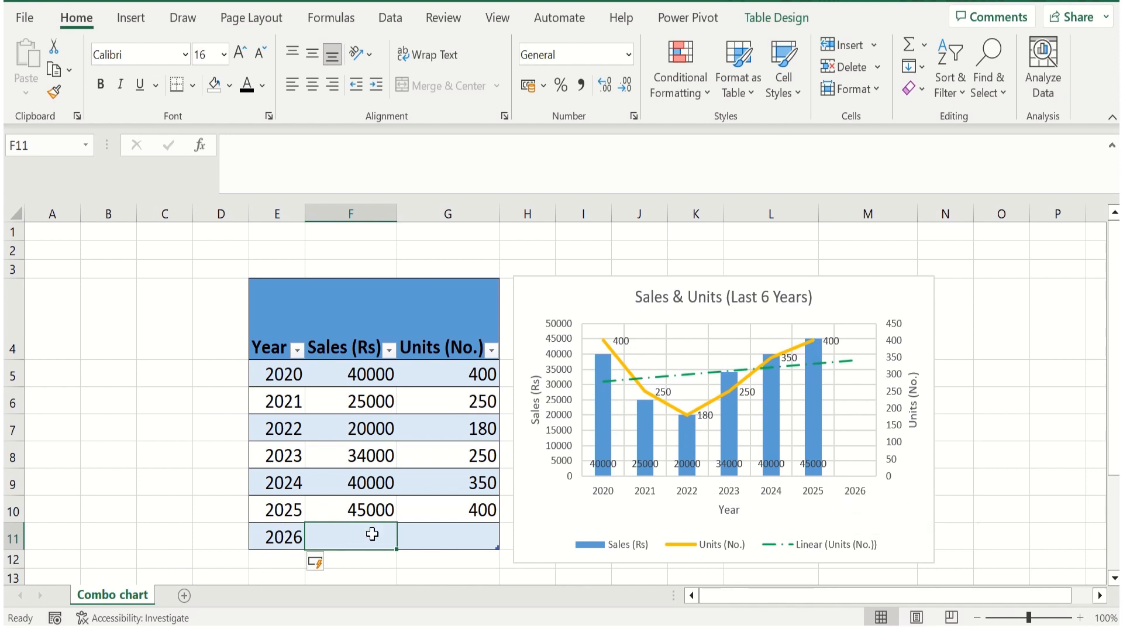
pyautogui.write('50000')
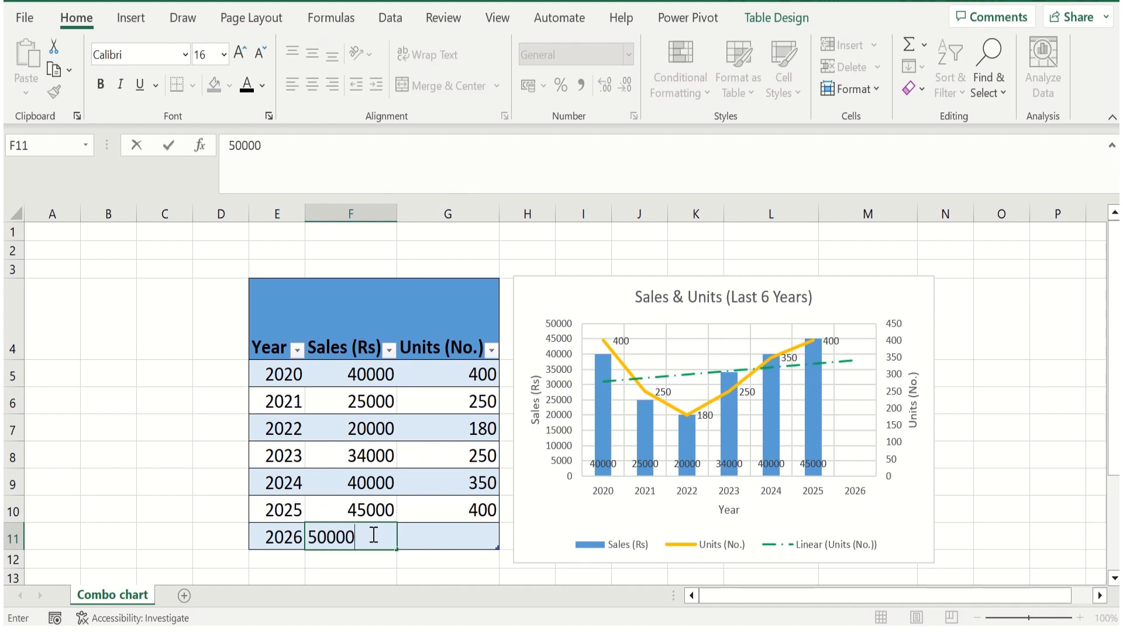
pyautogui.press('Return')
pyautogui.click(372, 533)
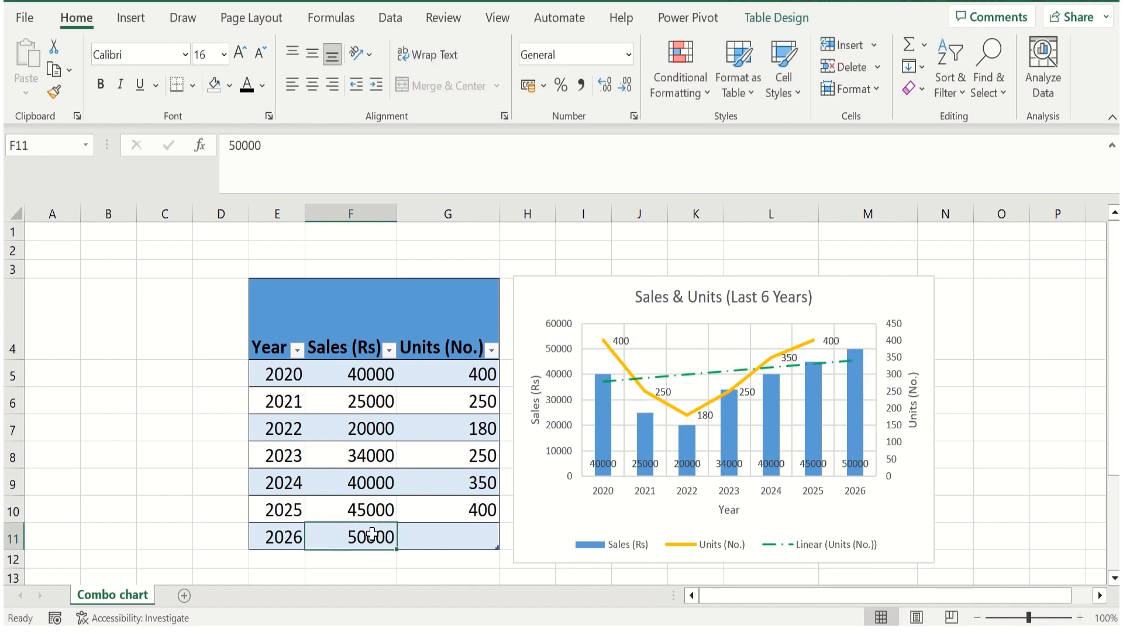
# Enter 550 as the Units (No.) value for 2026 and inspect its point on the chart's units line
pyautogui.moveTo(866, 388)
pyautogui.click(483, 536)
pyautogui.write('55')
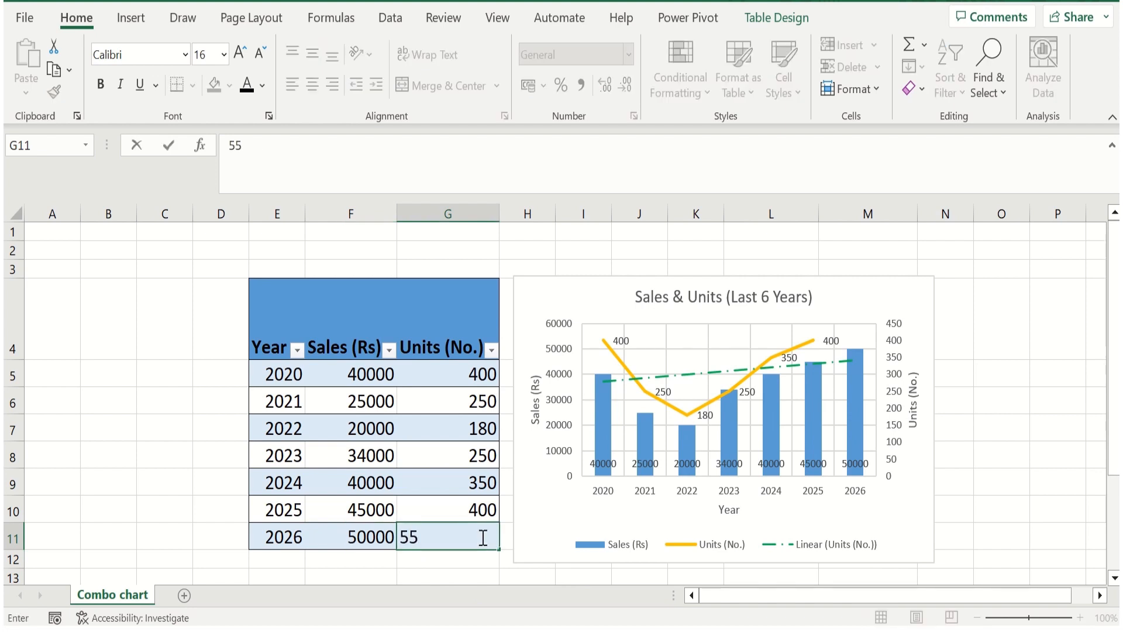
pyautogui.write('0')
pyautogui.press('Return')
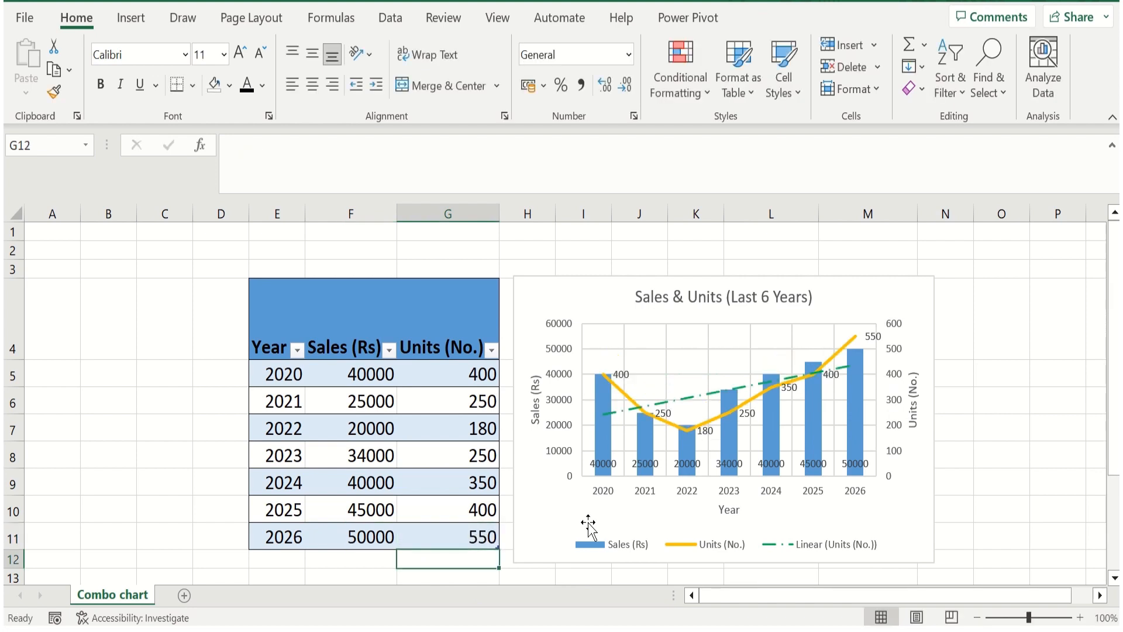
pyautogui.moveTo(856, 337)
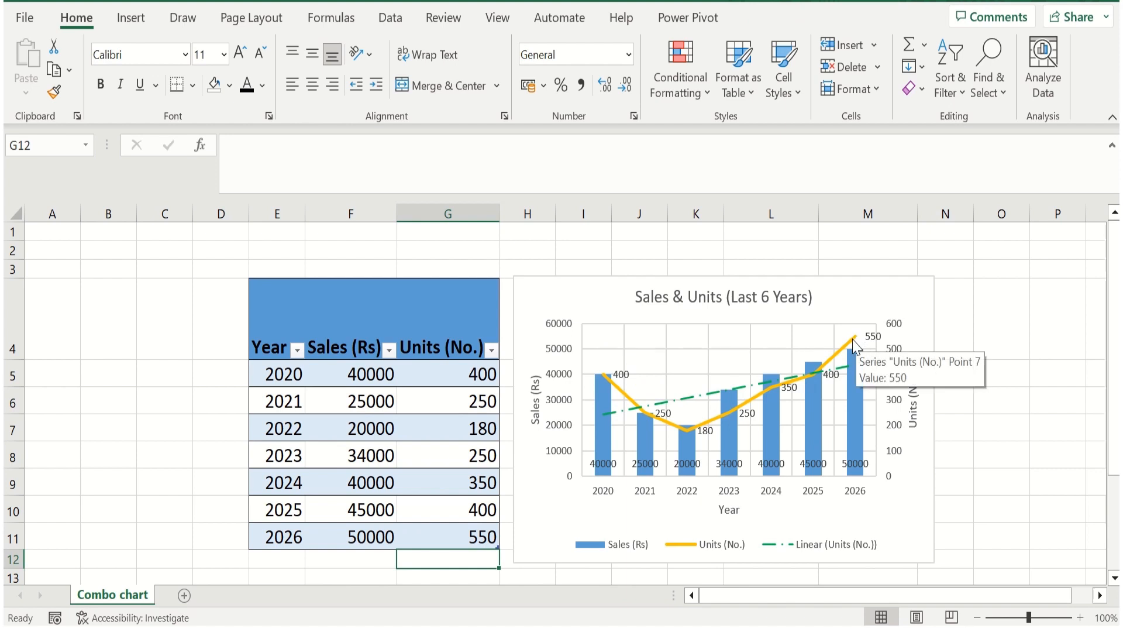